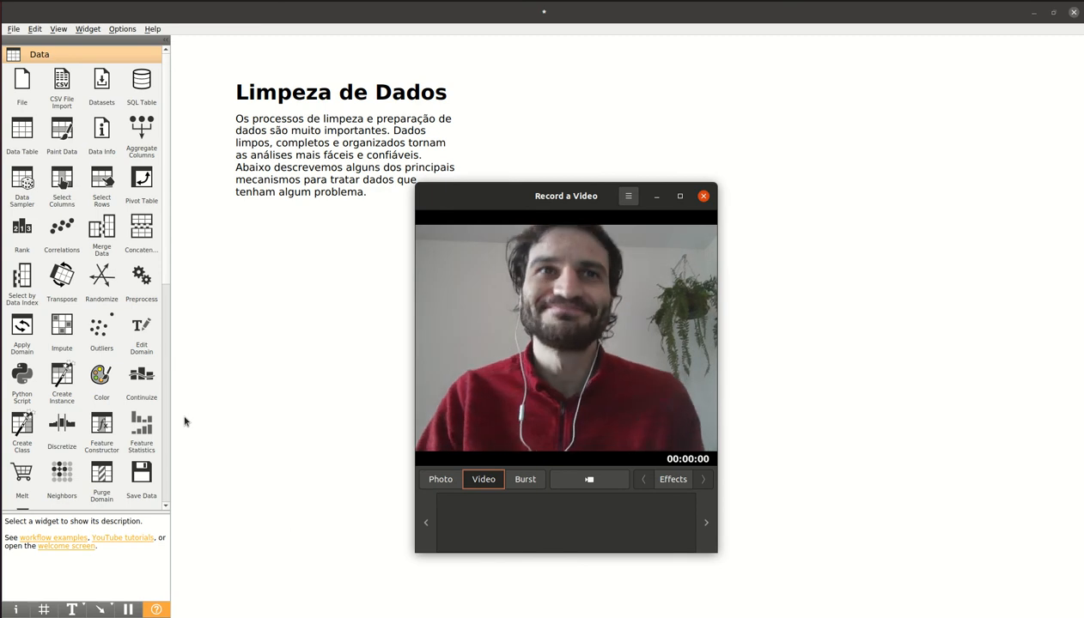
Add a CSV File Import widget to the canvas and choose aluguel-com-erros.csv as its file
left_click(237, 391)
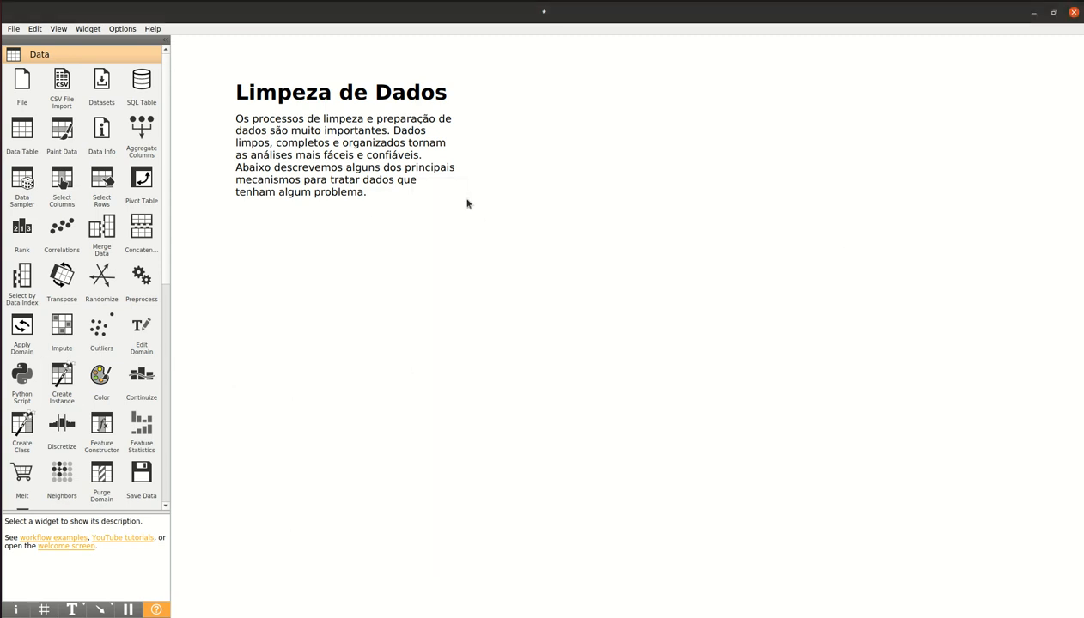
left_click_drag(62, 83, 261, 298)
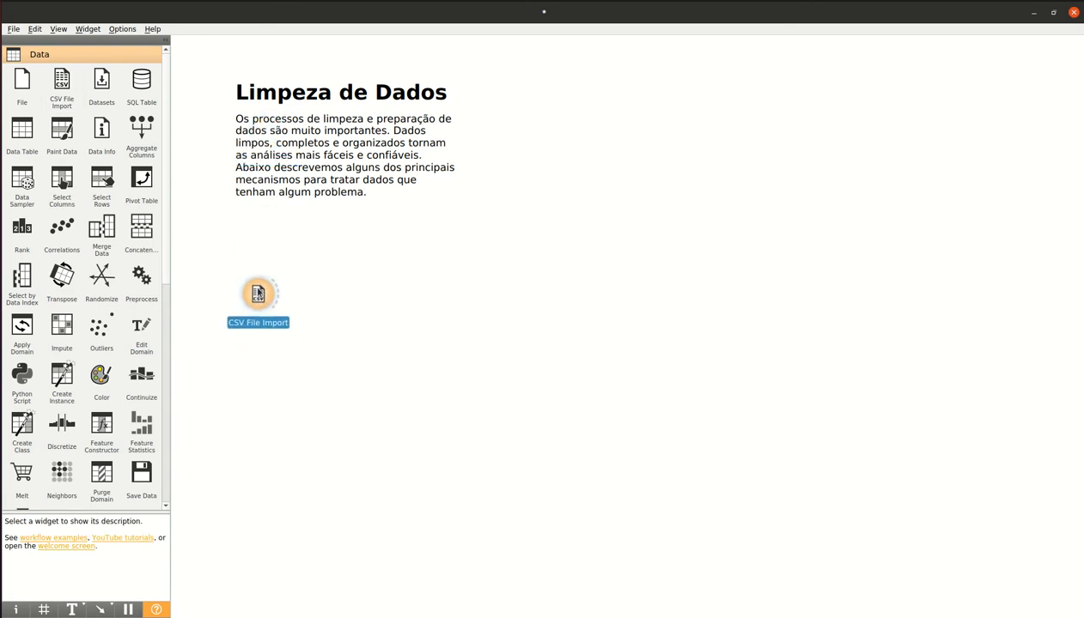
double_click(259, 295)
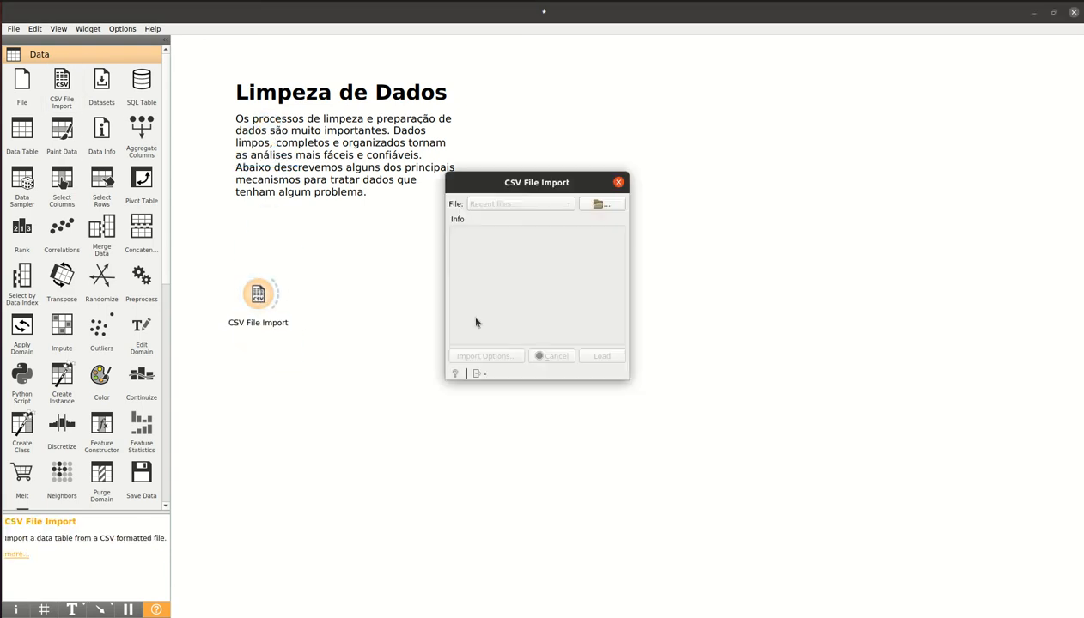
left_click(599, 204)
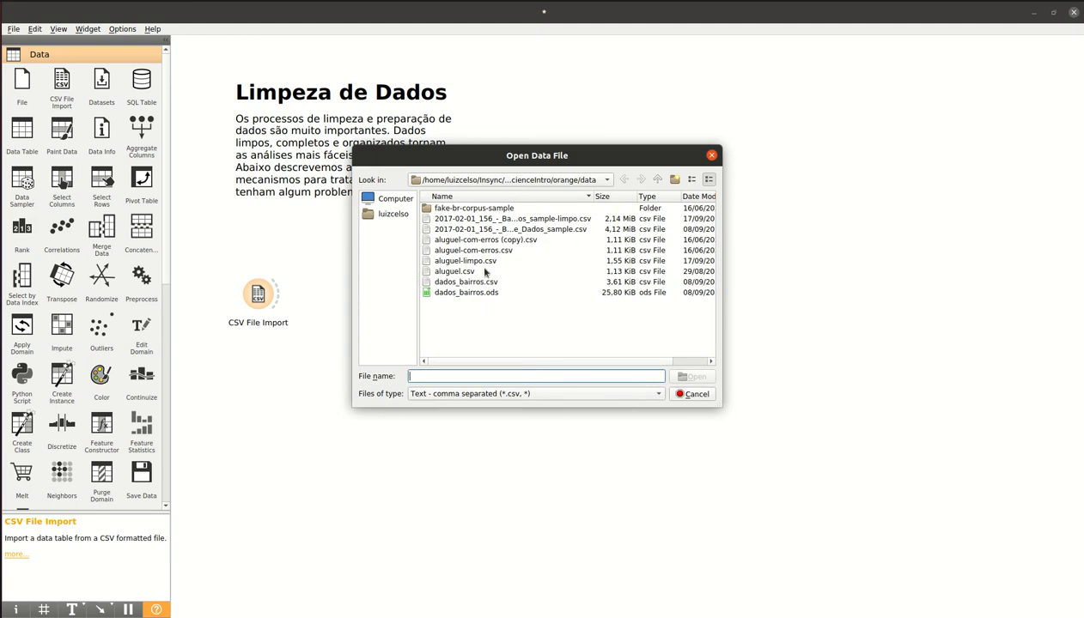
left_click(476, 250)
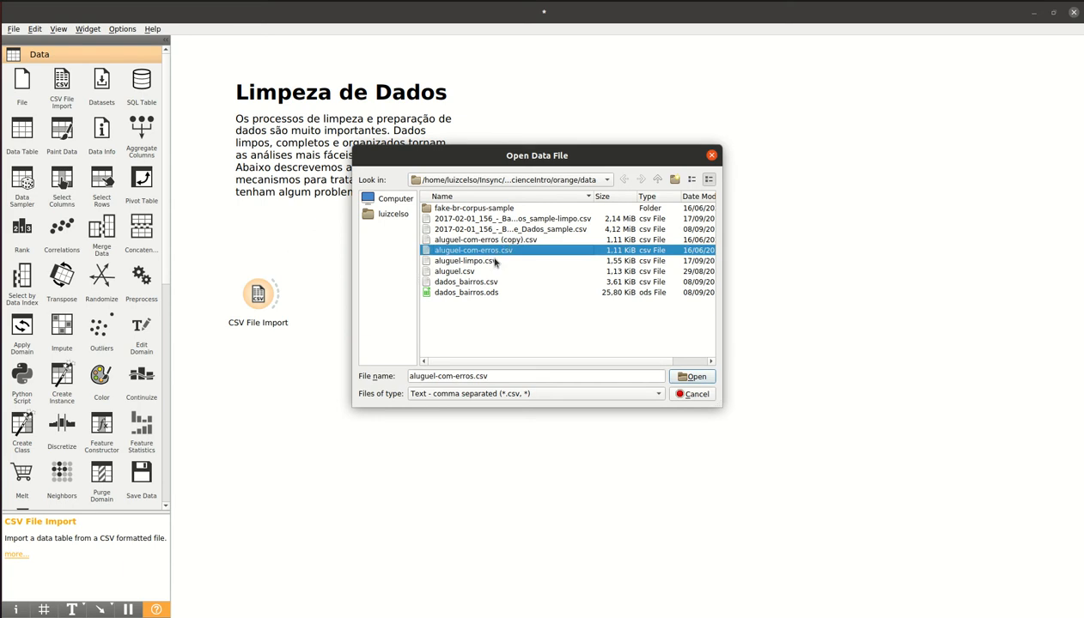
left_click(687, 383)
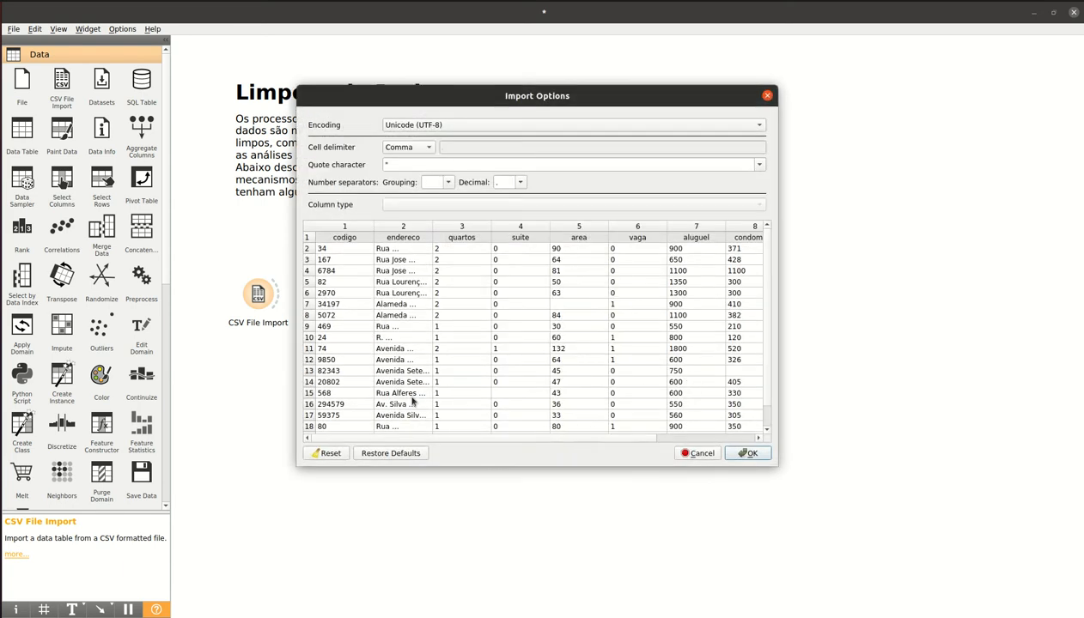
Check the suite and area columns in the import preview for missing values and accept the import options as they are
left_click(561, 310)
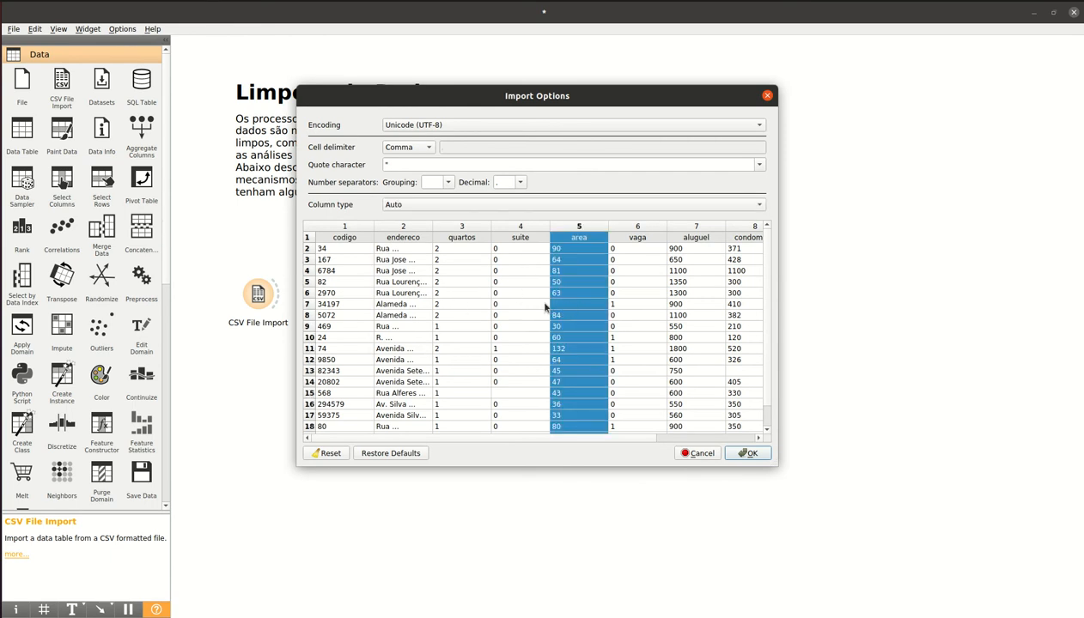
scroll(544, 317, "down", 1)
left_click(505, 362)
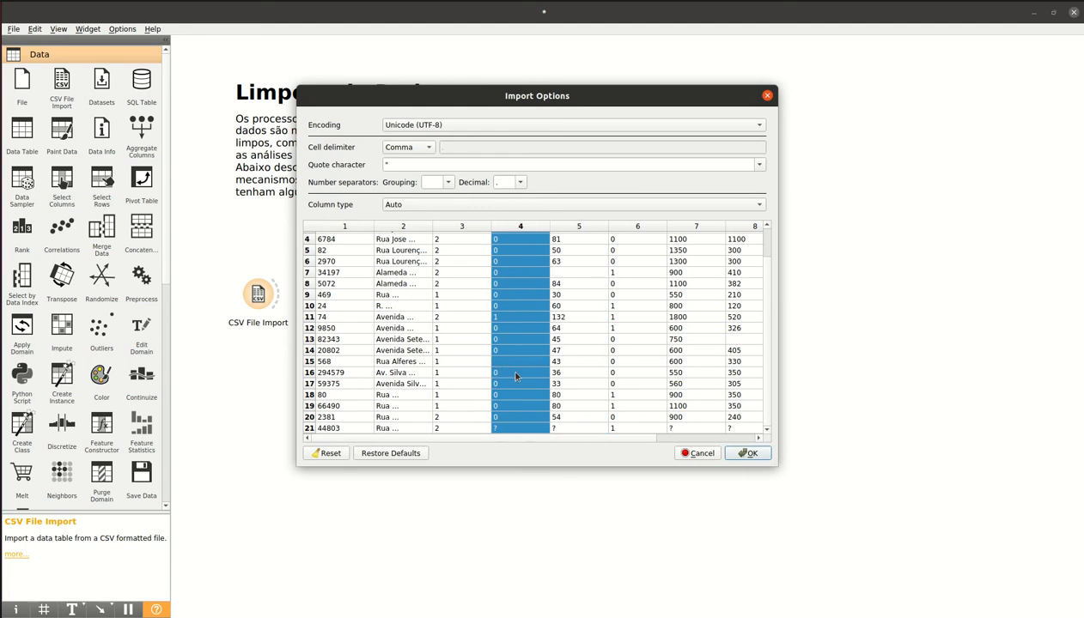
left_click(663, 427)
left_click(736, 425)
left_click(518, 429)
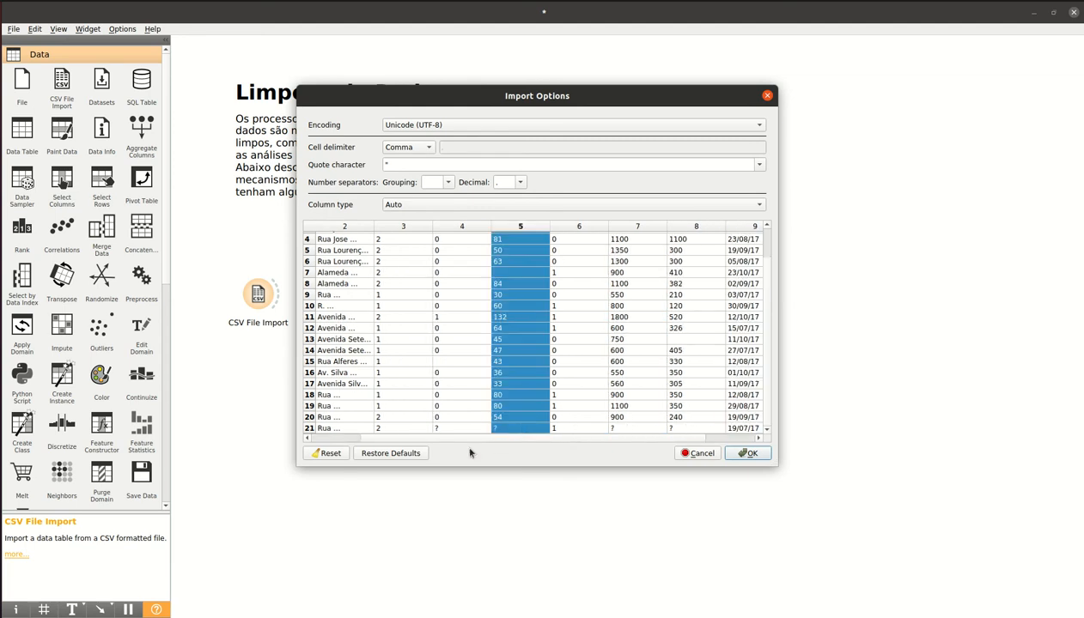
scroll(413, 393, "up", 1)
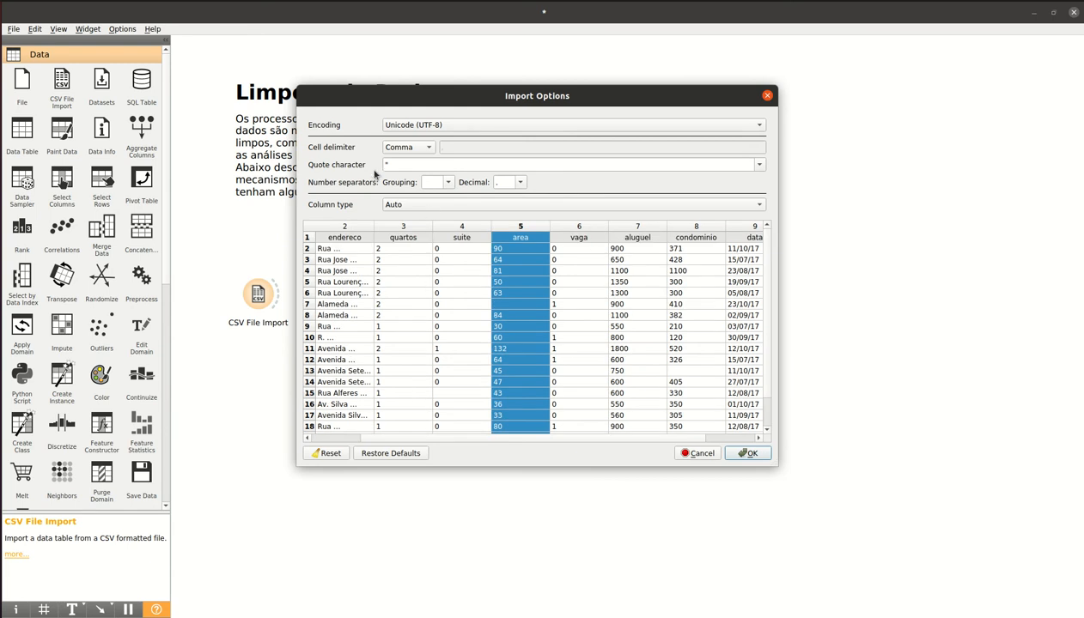
left_click(756, 455)
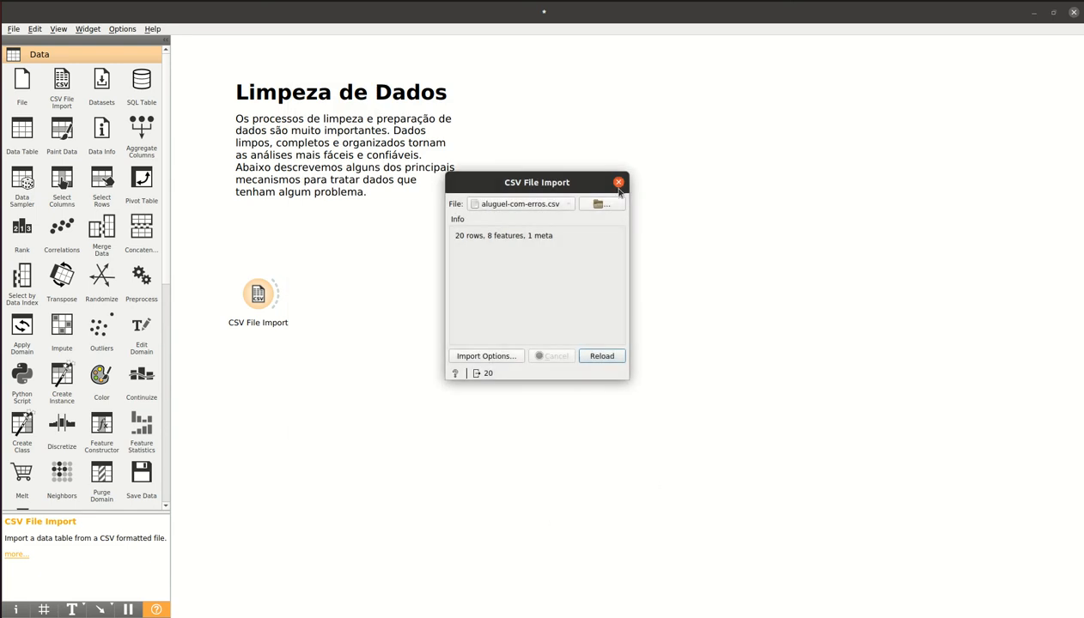
left_click(617, 183)
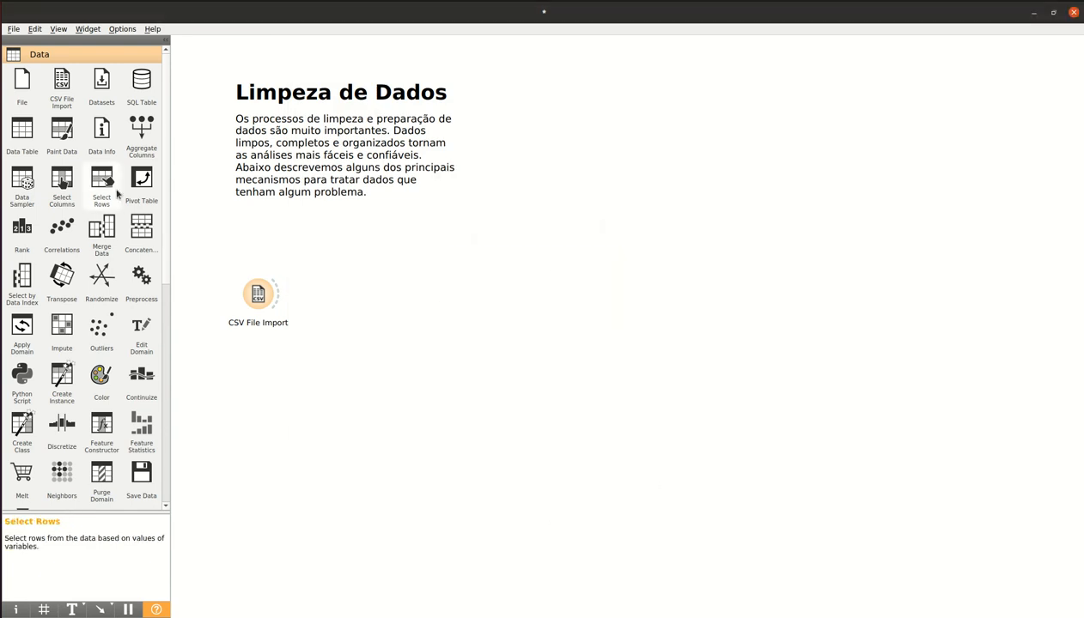
Add a Data Table widget fed by CSV File Import and inspect row 20 for missing values
left_click(26, 134)
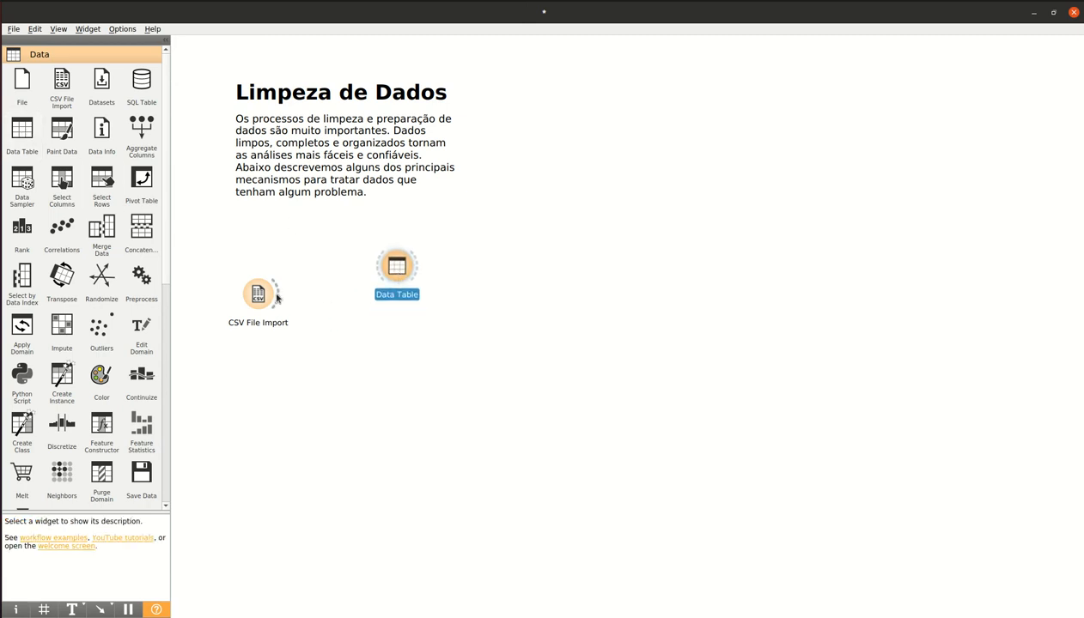
left_click_drag(275, 299, 375, 268)
double_click(396, 273)
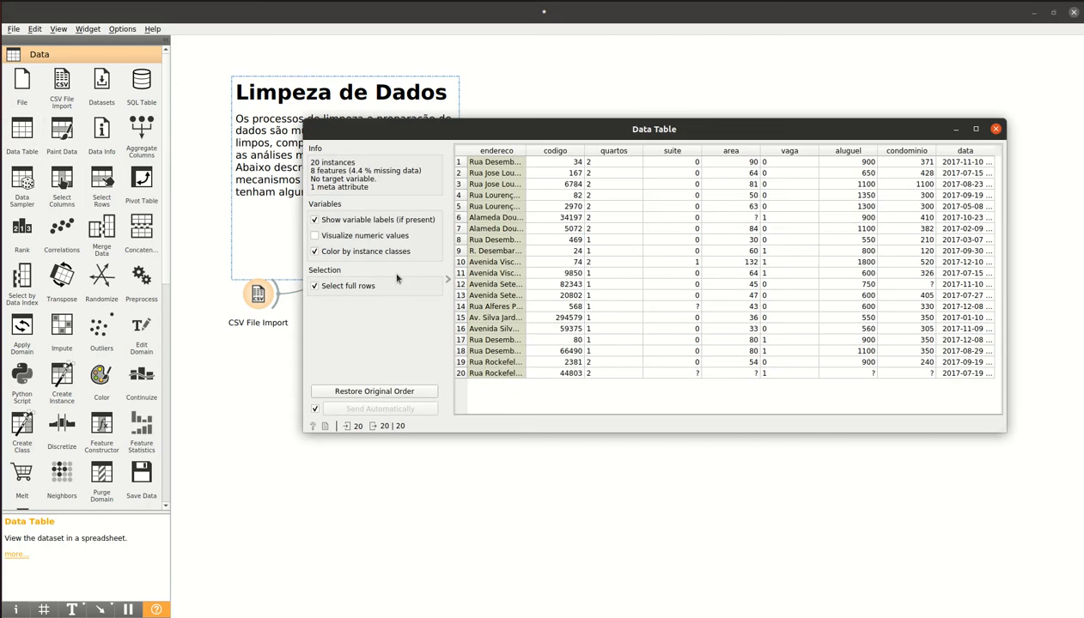
left_click(740, 373)
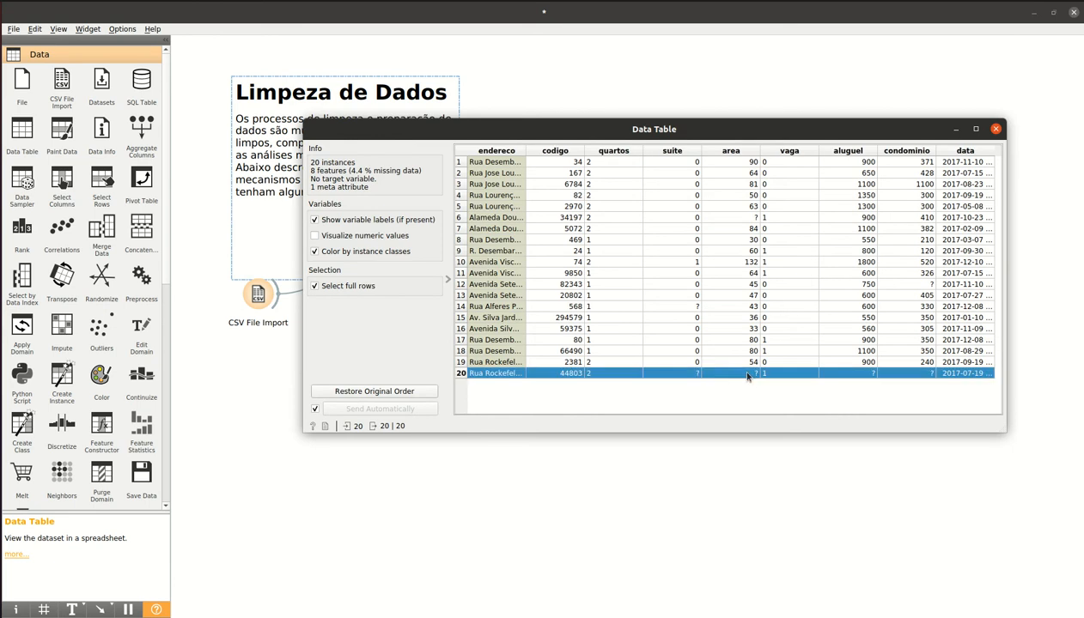
left_click(687, 348)
left_click(688, 371)
left_click(994, 129)
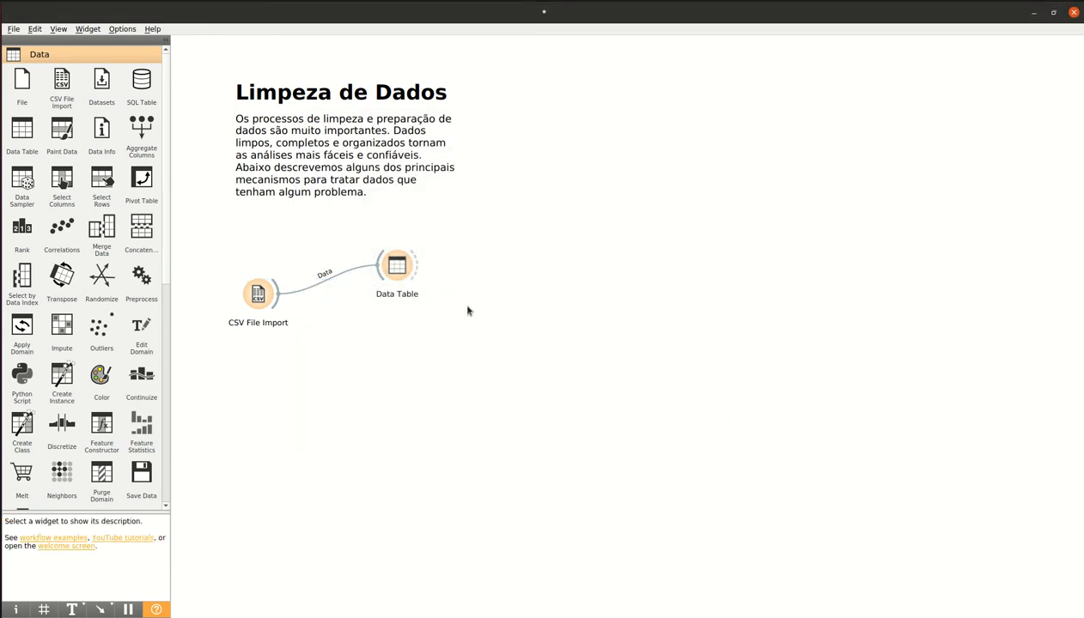
Move the Data Table and CSV File Import widgets farther apart on the canvas and view the table's data again
left_click_drag(397, 267, 423, 234)
left_click_drag(258, 297, 246, 331)
left_click(332, 379)
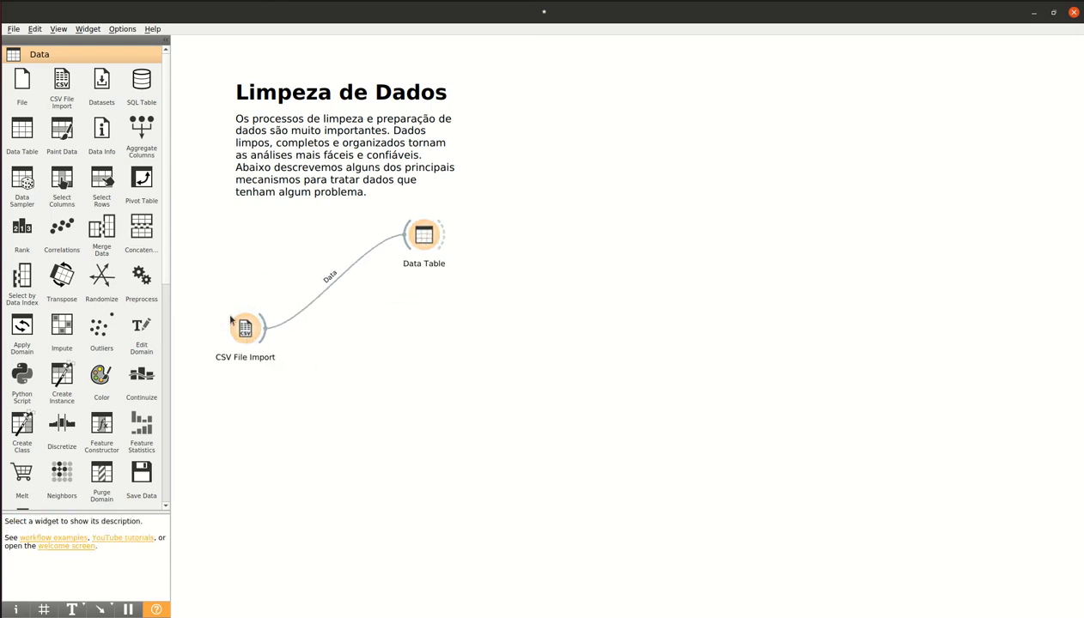
double_click(419, 240)
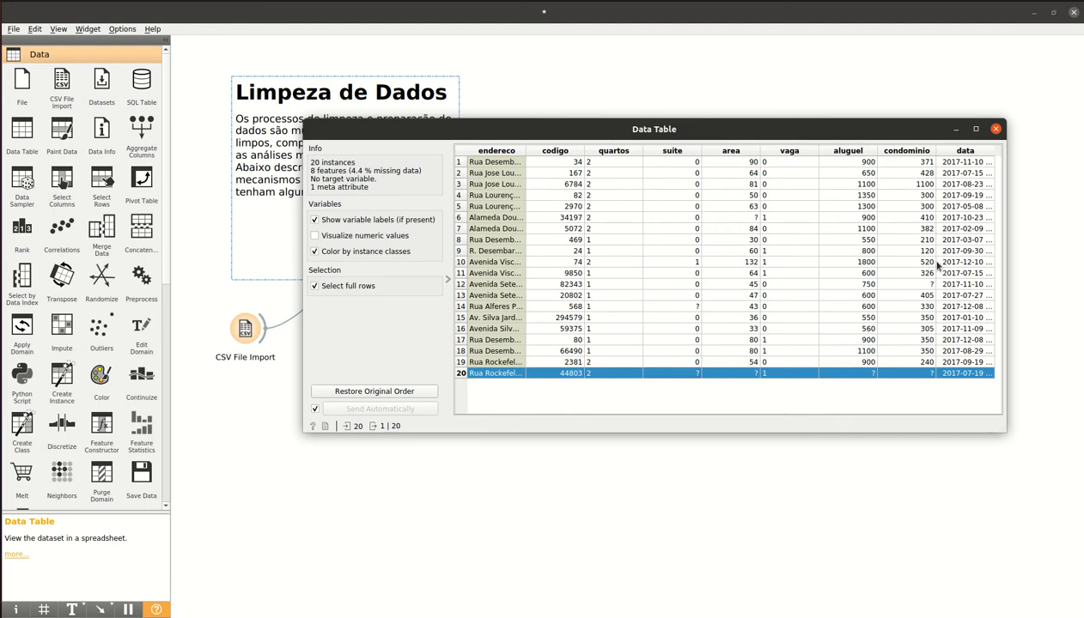
left_click(996, 130)
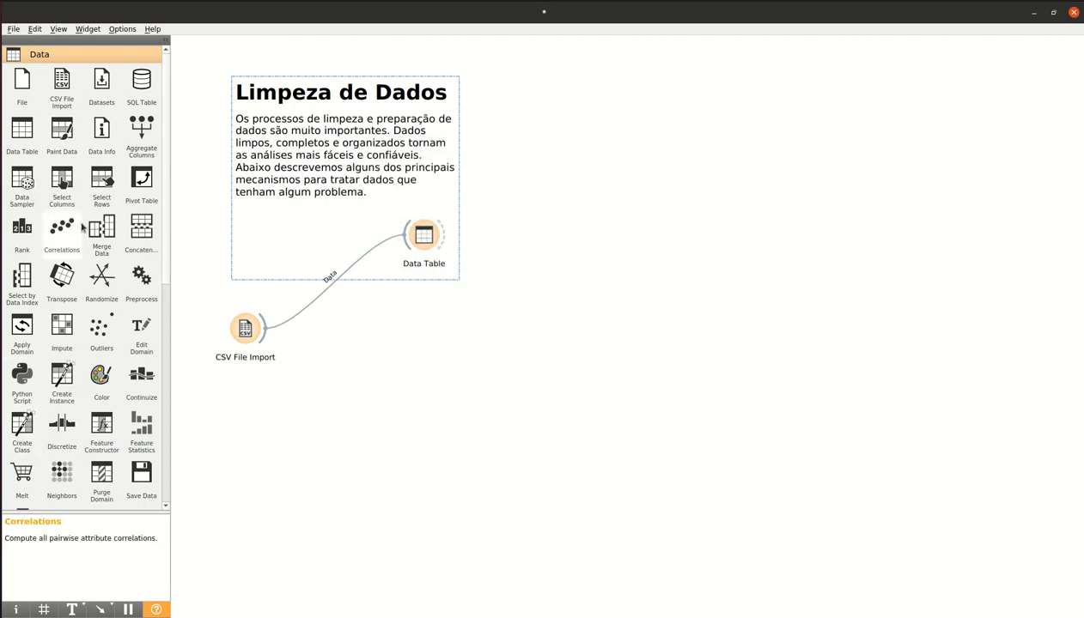
Add an Edit Domain widget below the Data Table and connect CSV File Import to it
left_click(140, 329)
left_click_drag(519, 235, 458, 368)
left_click_drag(265, 335, 436, 354)
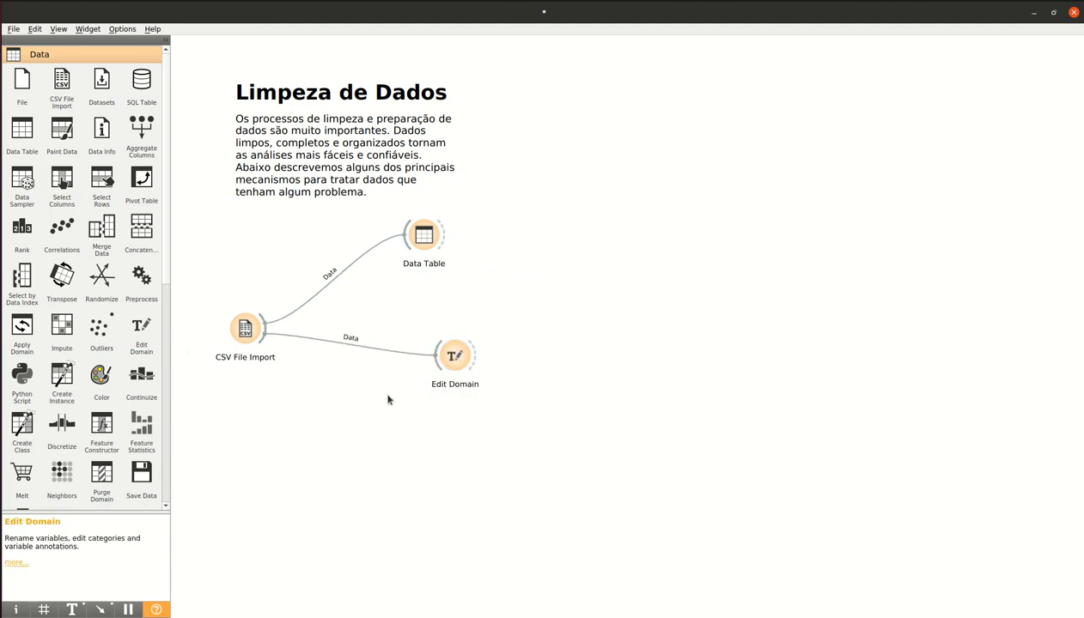
Open Edit Domain and review the types of codigo, quartos, suite, vaga, aluguel, condominio and data
double_click(454, 355)
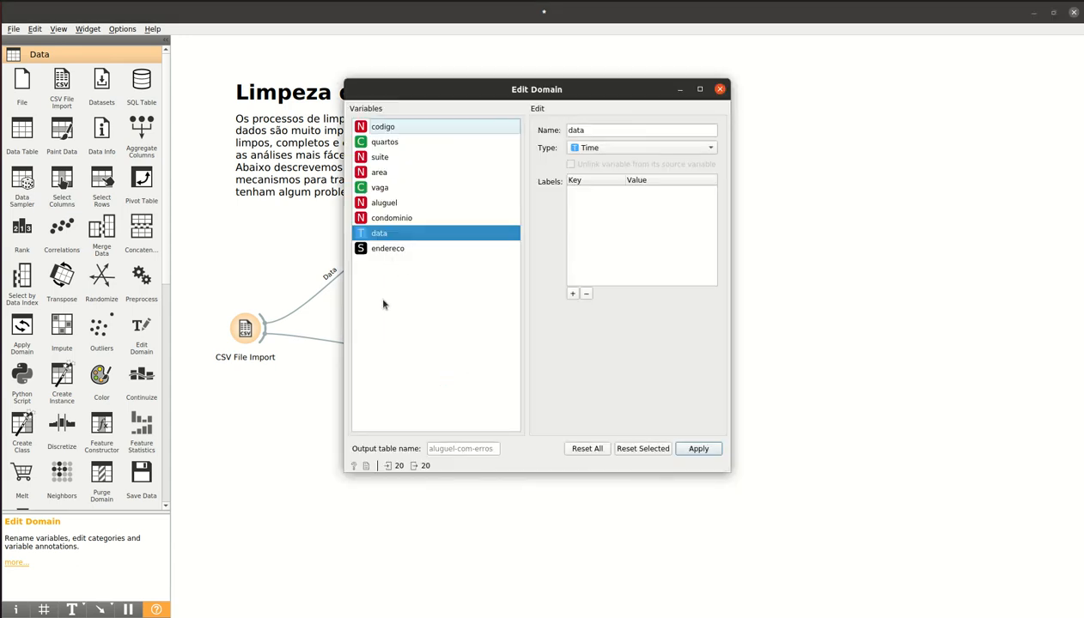
left_click(373, 129)
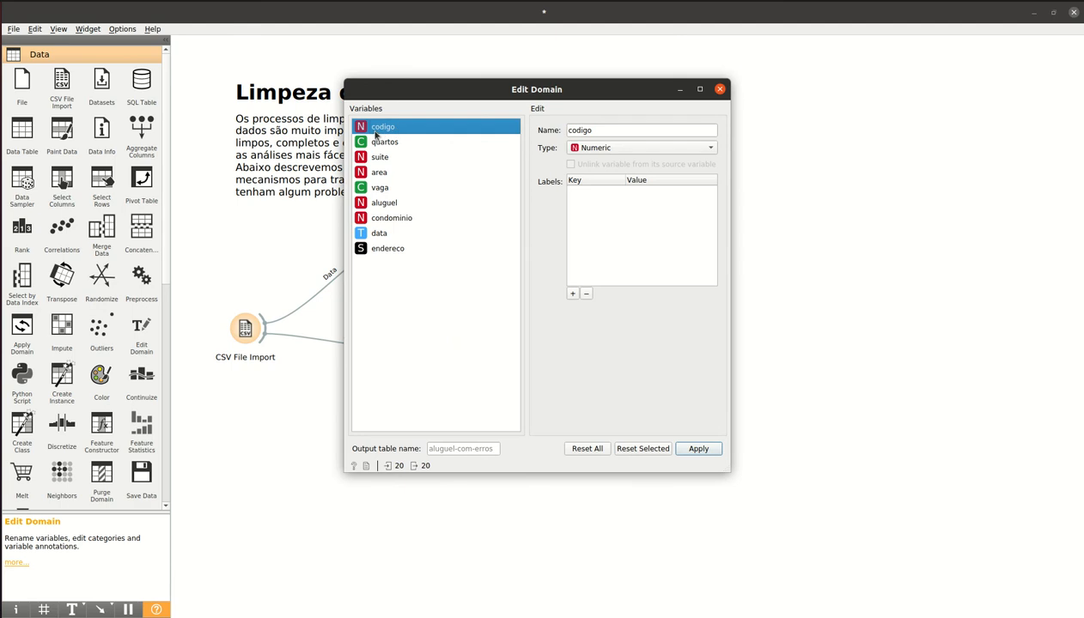
left_click(391, 142)
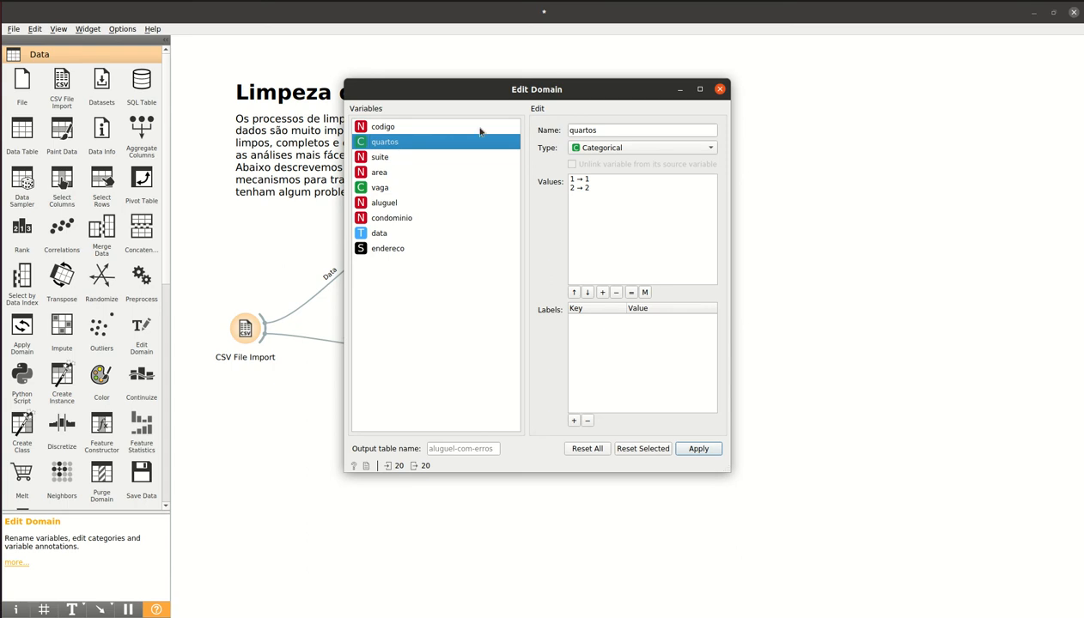
left_click(397, 157)
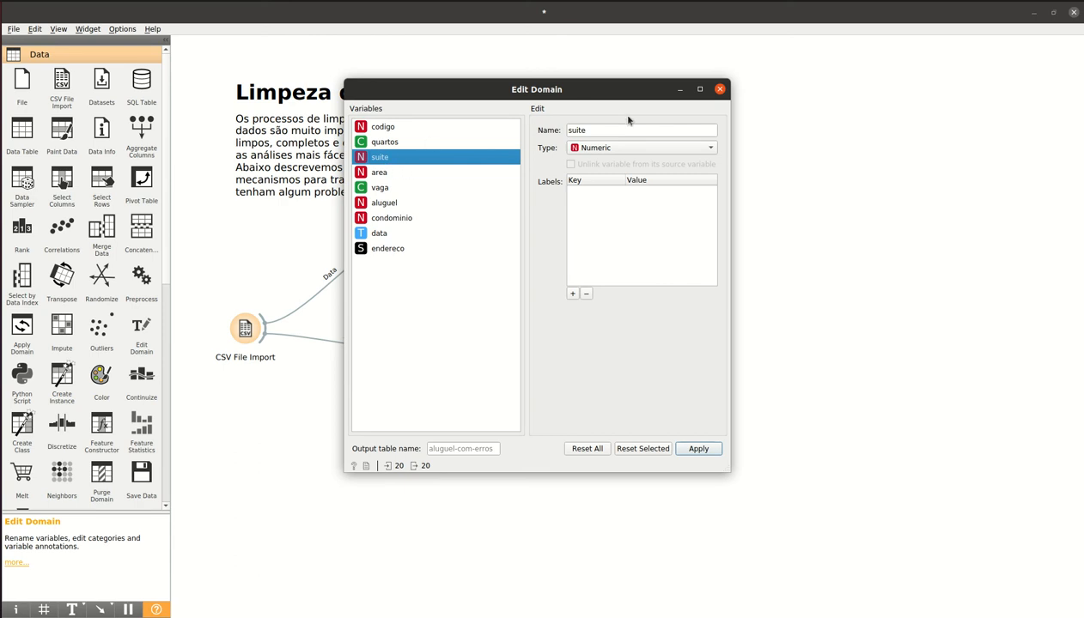
left_click(421, 184)
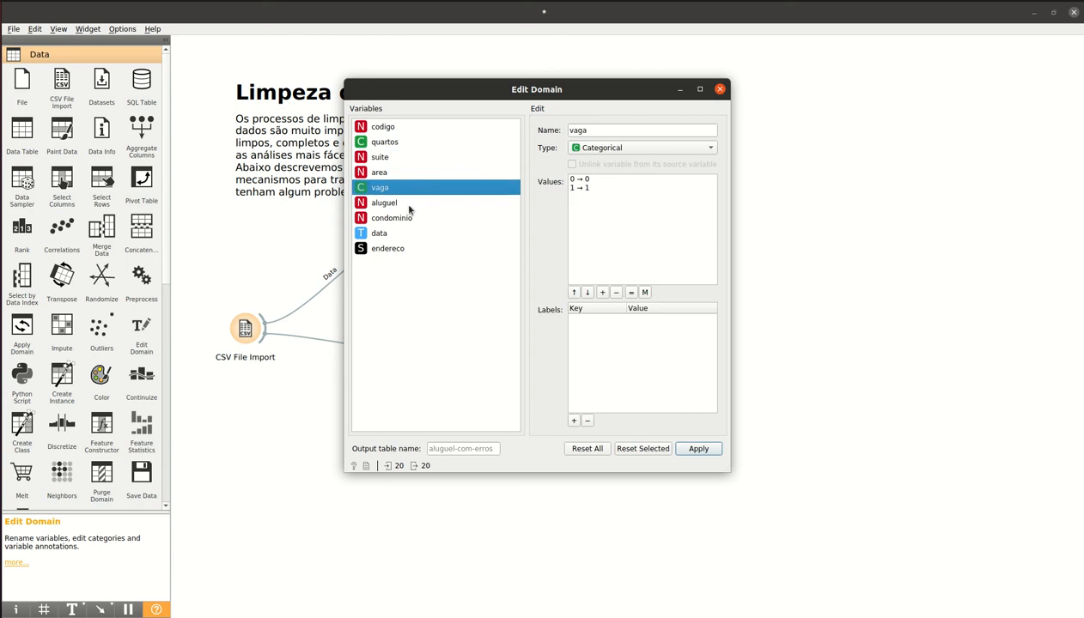
left_click(403, 204)
left_click(405, 218)
left_click(402, 234)
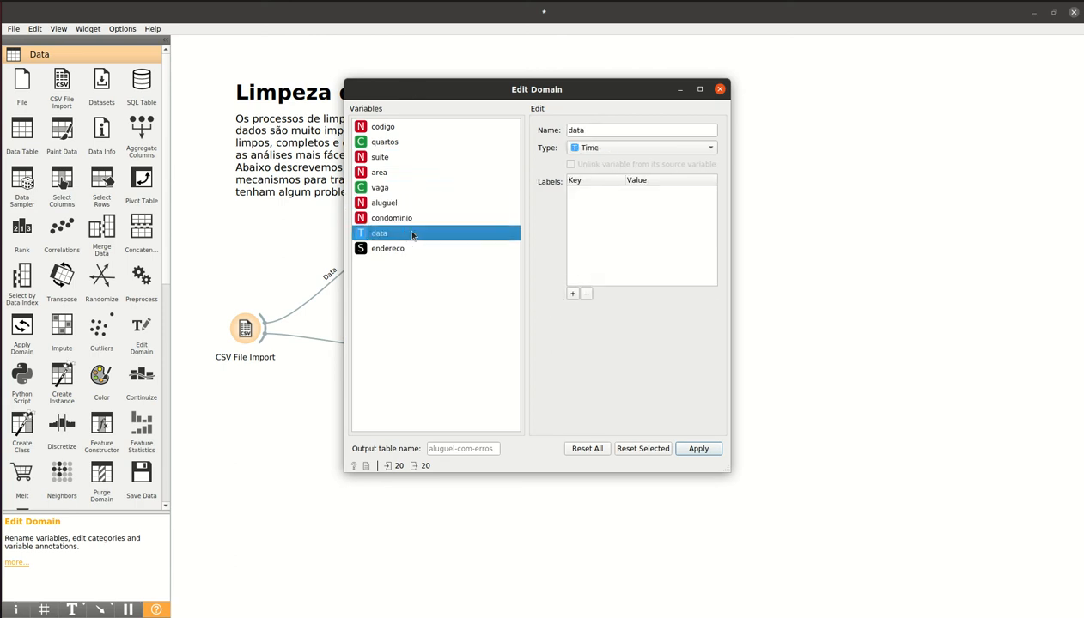
Try the Text type on the data variable, restore its Time type and view the endereco variable
left_click(666, 146)
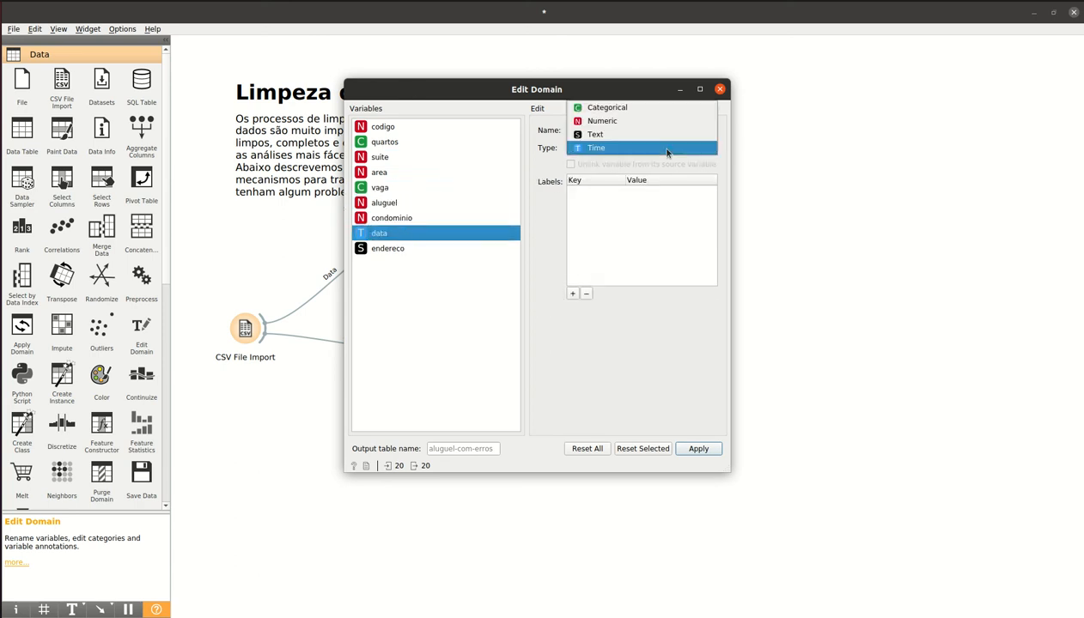
left_click(604, 150)
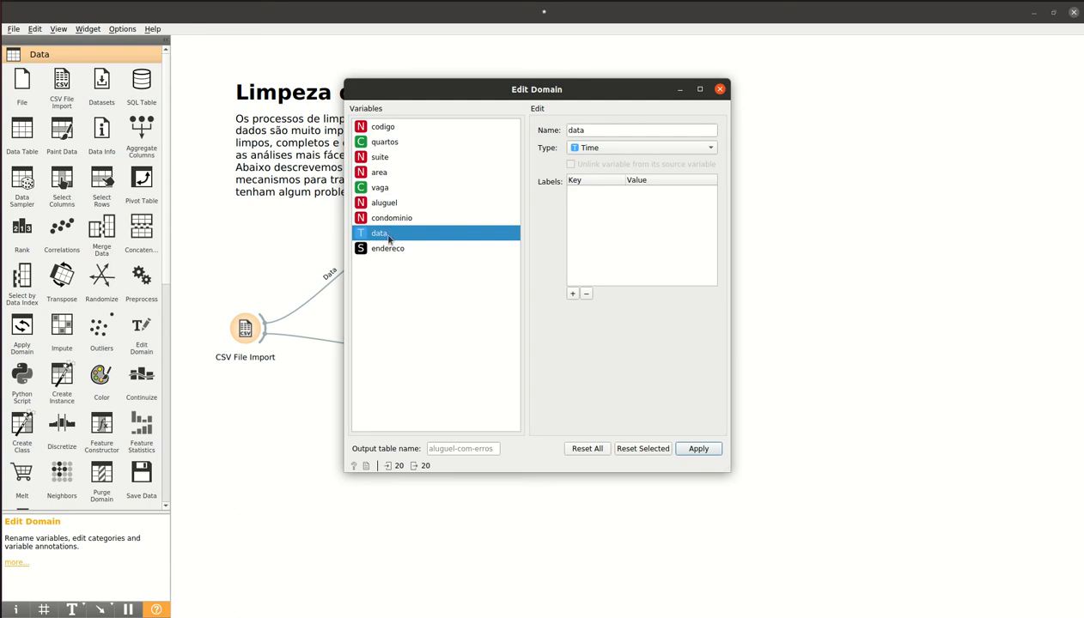
left_click(604, 151)
left_click(611, 135)
left_click(608, 152)
left_click(602, 164)
left_click(407, 249)
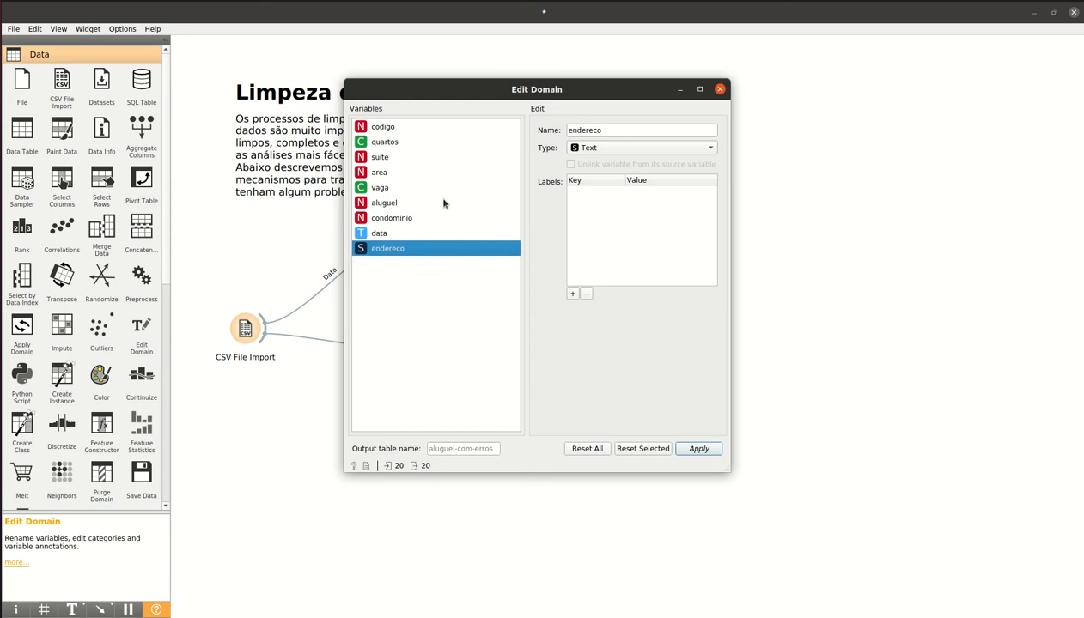
Set the type of the quartos variable to Numeric, check vaga and close the Edit Domain window
left_click(417, 146)
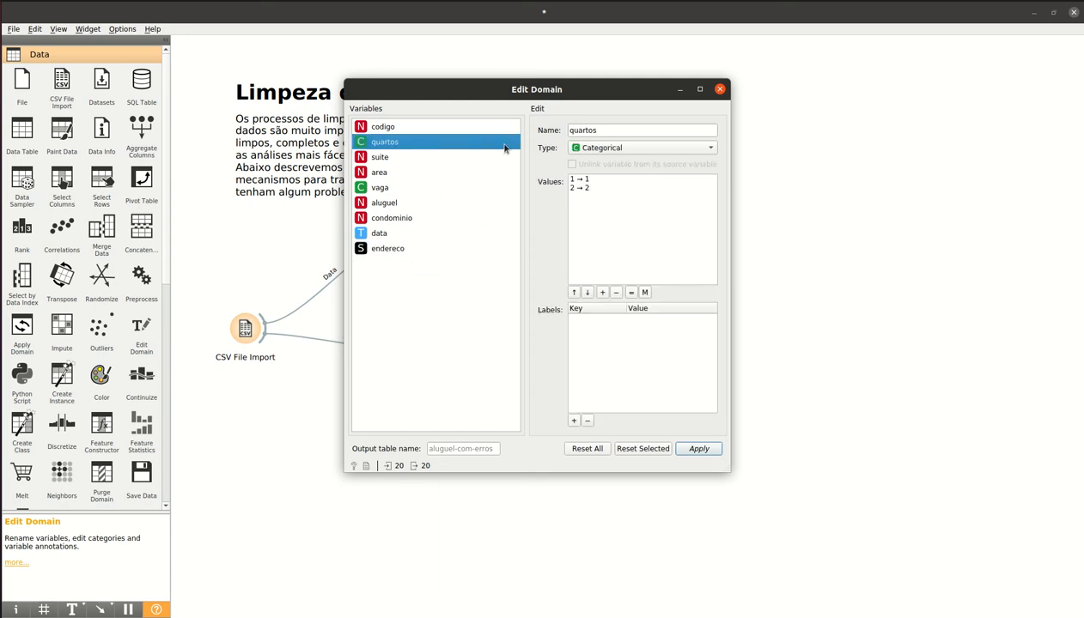
left_click(574, 150)
left_click(591, 163)
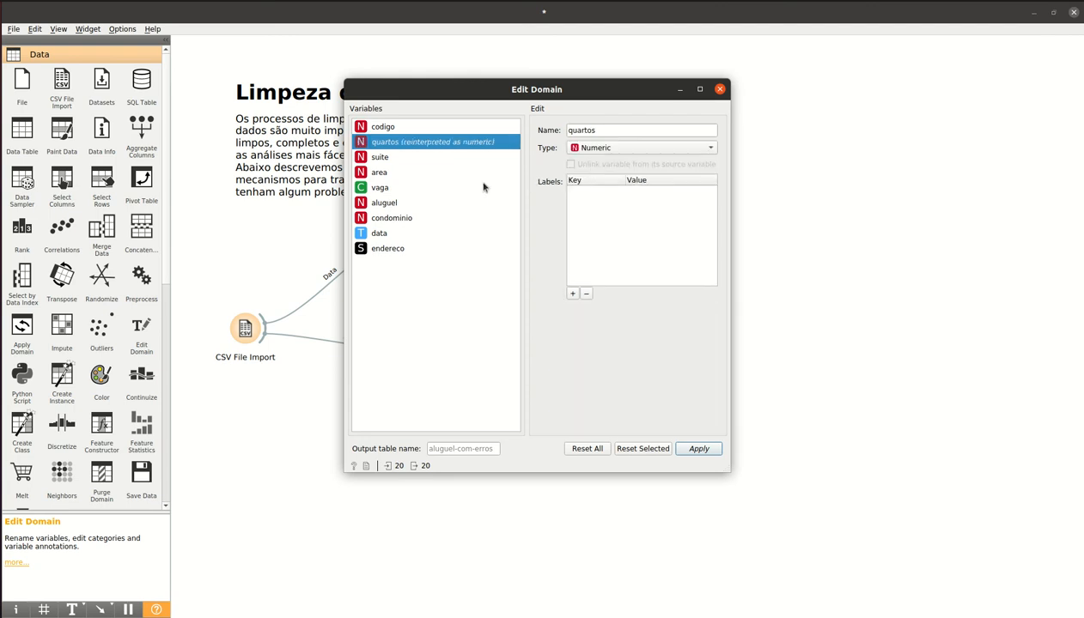
left_click(481, 186)
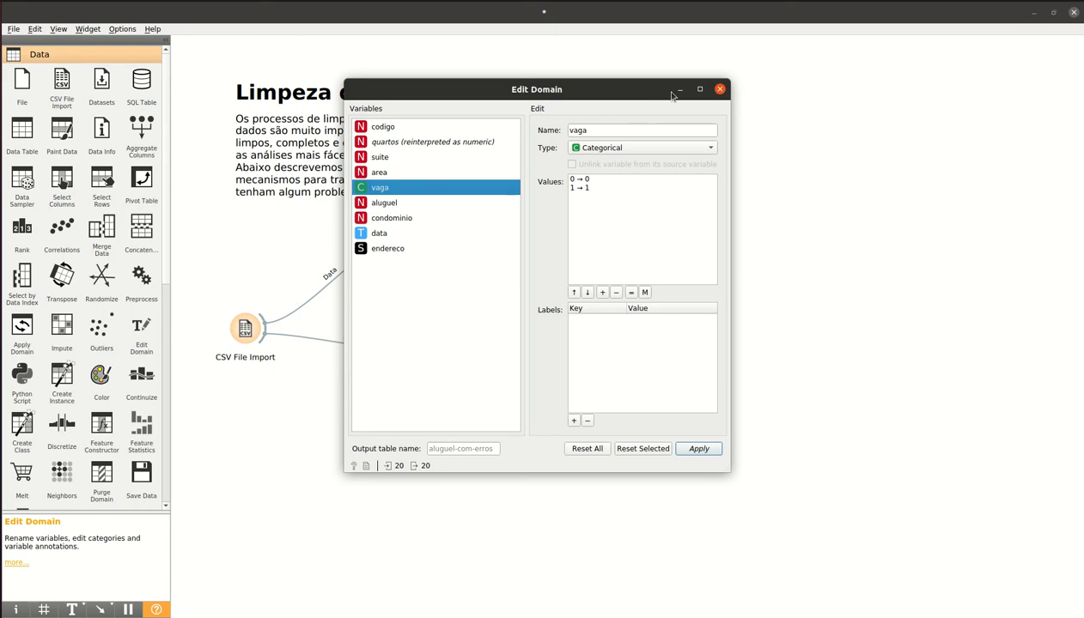
left_click(719, 90)
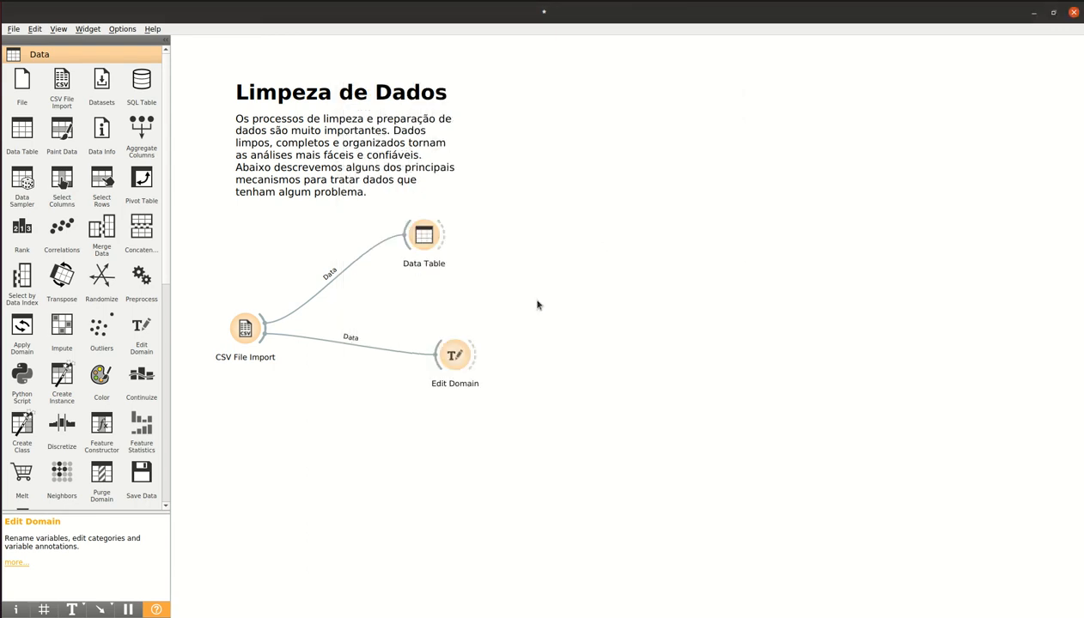
Move Edit Domain closer to CSV File Import and connect a new Data Table to its output, opening the table for viewing
left_click(440, 359)
left_click_drag(438, 361, 515, 443)
left_click(541, 375)
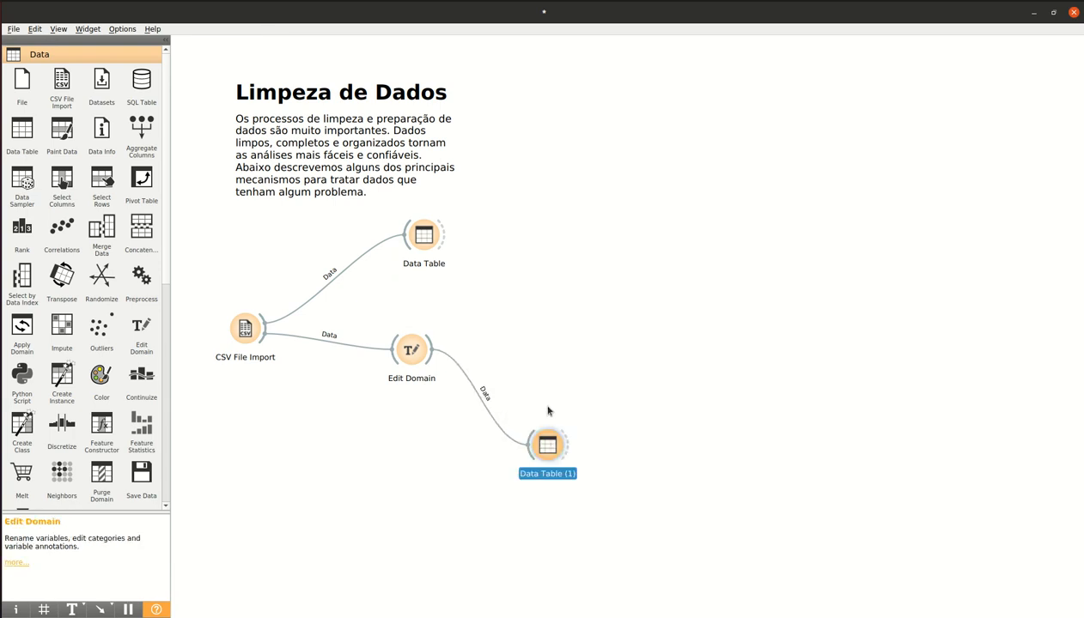
double_click(552, 448)
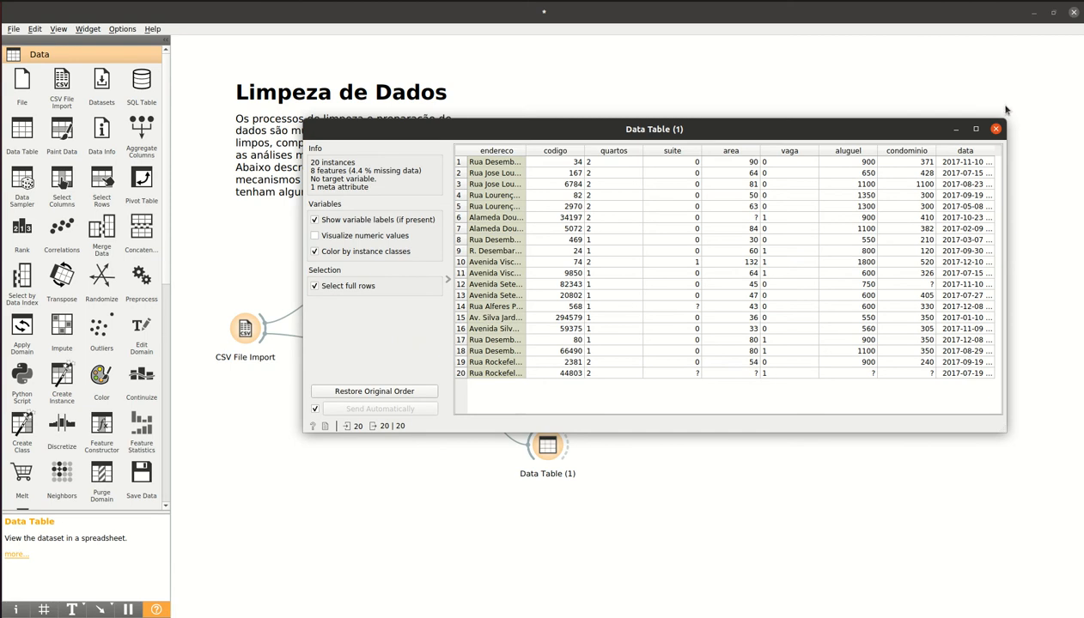
Close Data Table (1), add an Impute widget connected to the output of Edit Domain and open it
left_click(996, 129)
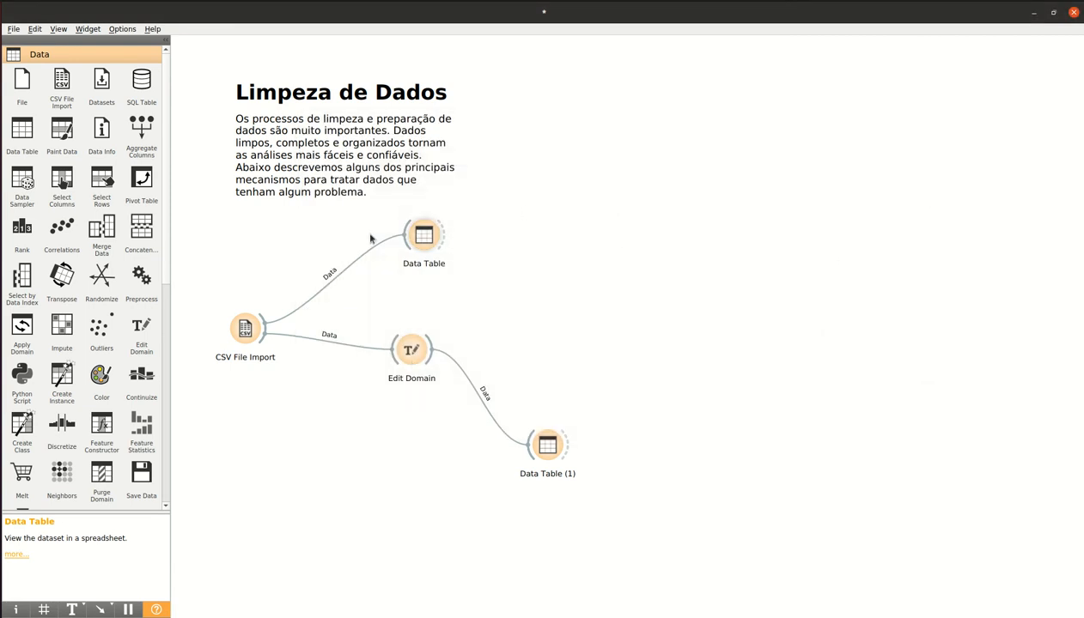
left_click(64, 326)
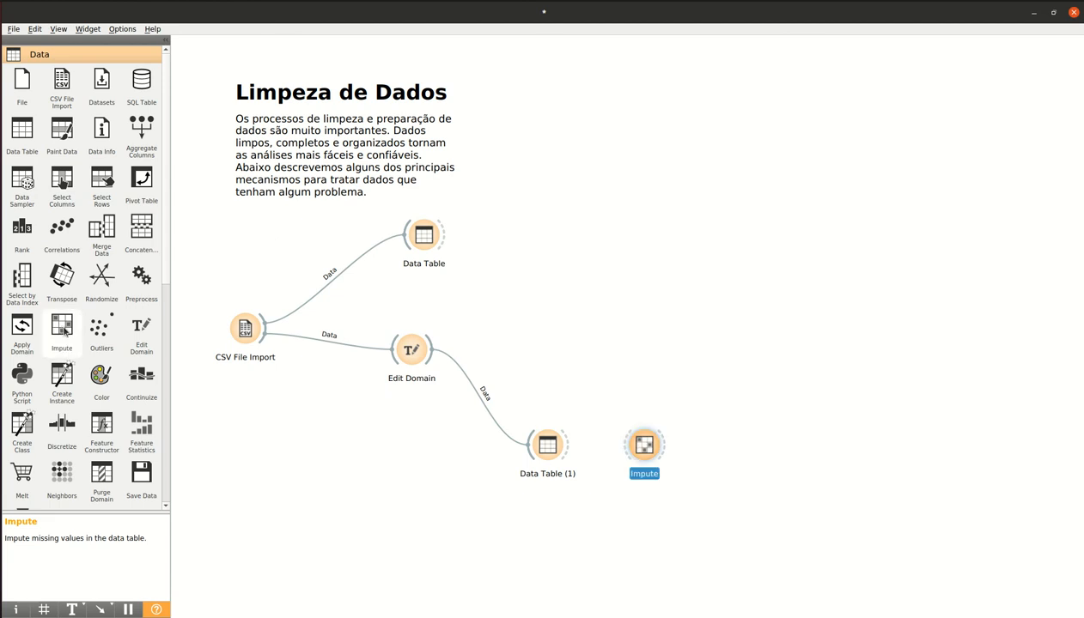
left_click_drag(644, 458, 621, 295)
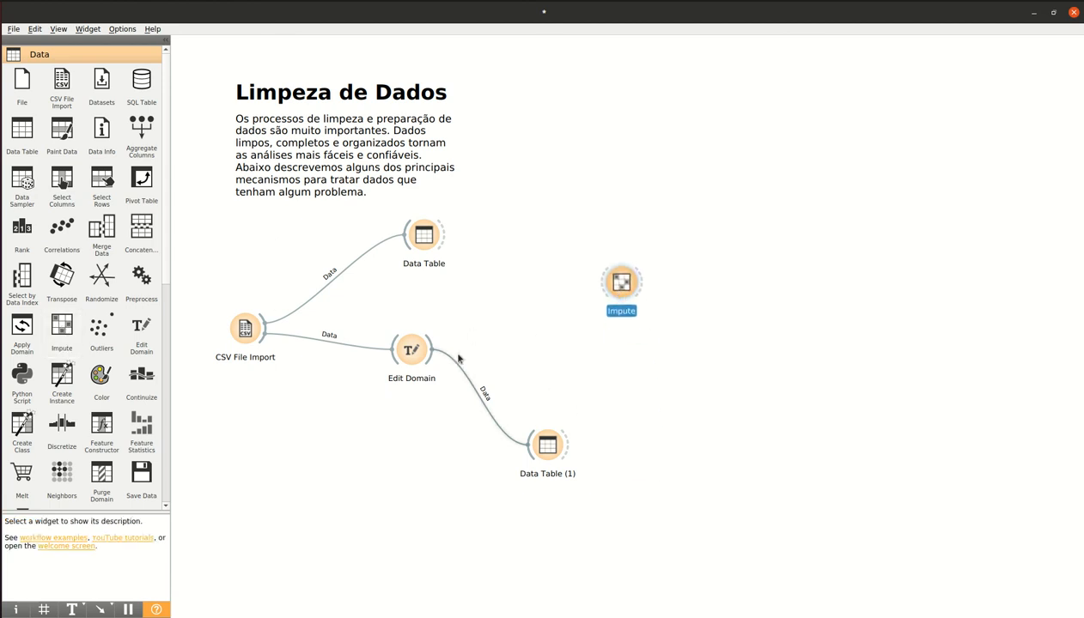
left_click_drag(432, 347, 621, 323)
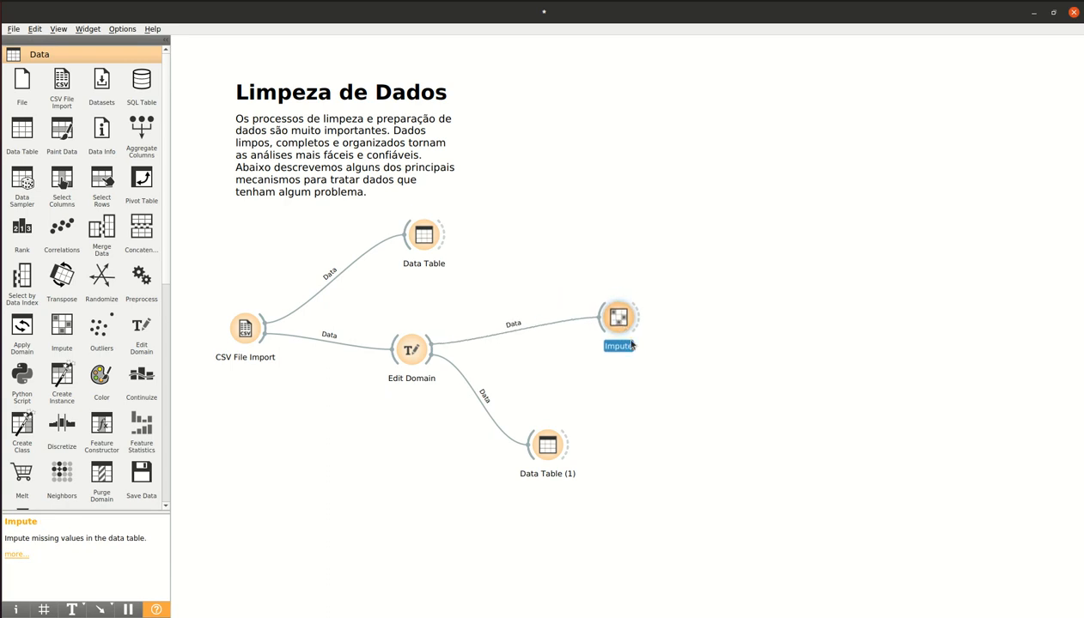
double_click(619, 318)
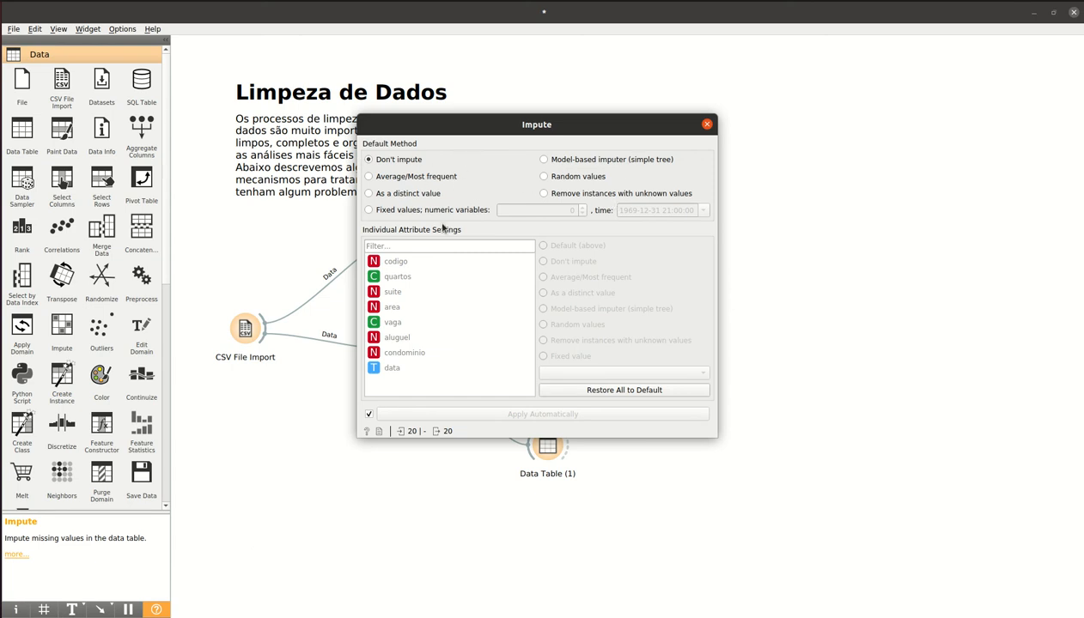
Try Remove instances with unknown values as the default imputation method and restore Don't impute
left_click(542, 194)
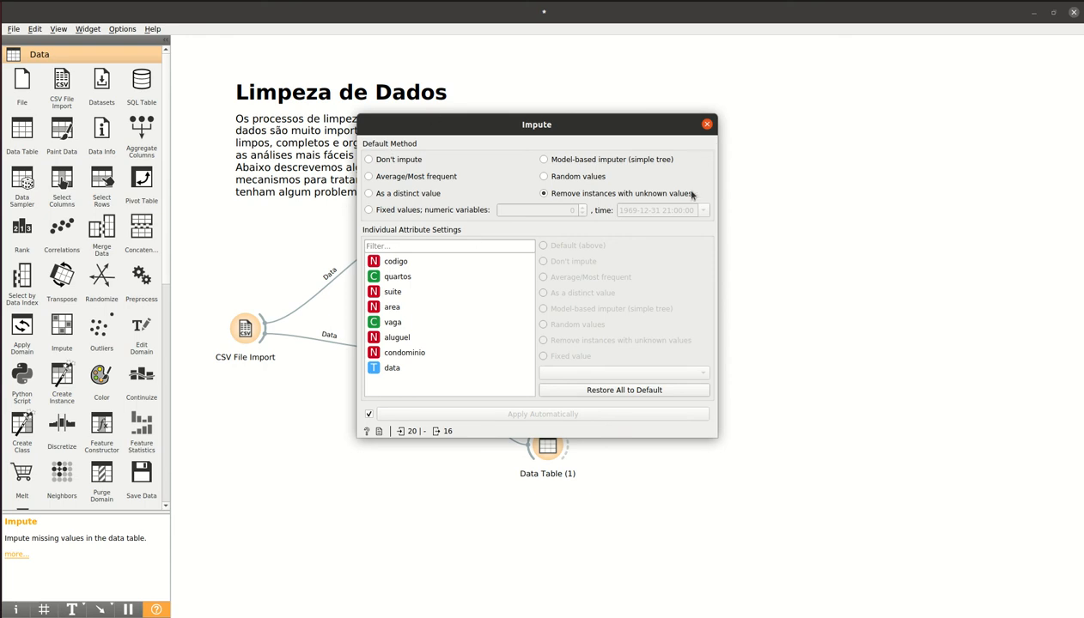
left_click(409, 162)
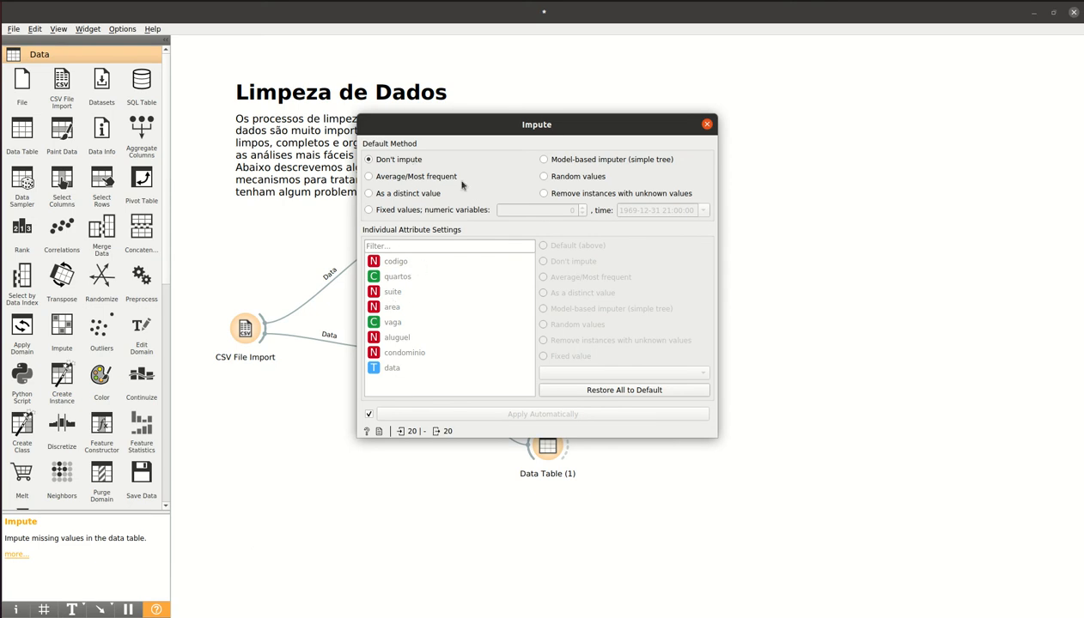
Arrange the Impute window and a narrowed Data Table (1) side by side
left_click_drag(498, 127, 766, 119)
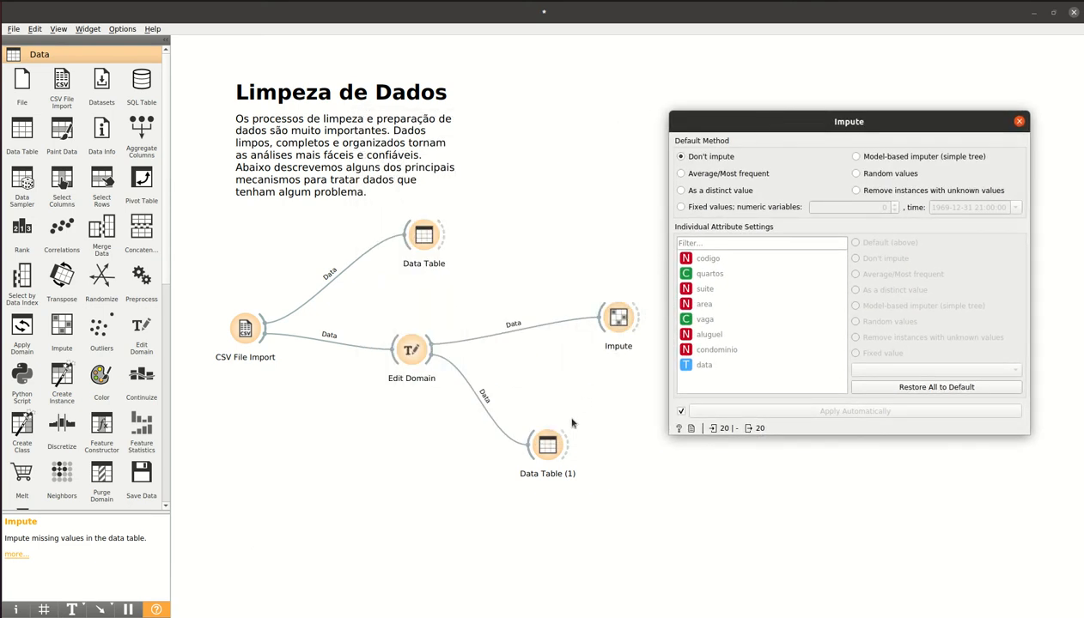
double_click(551, 445)
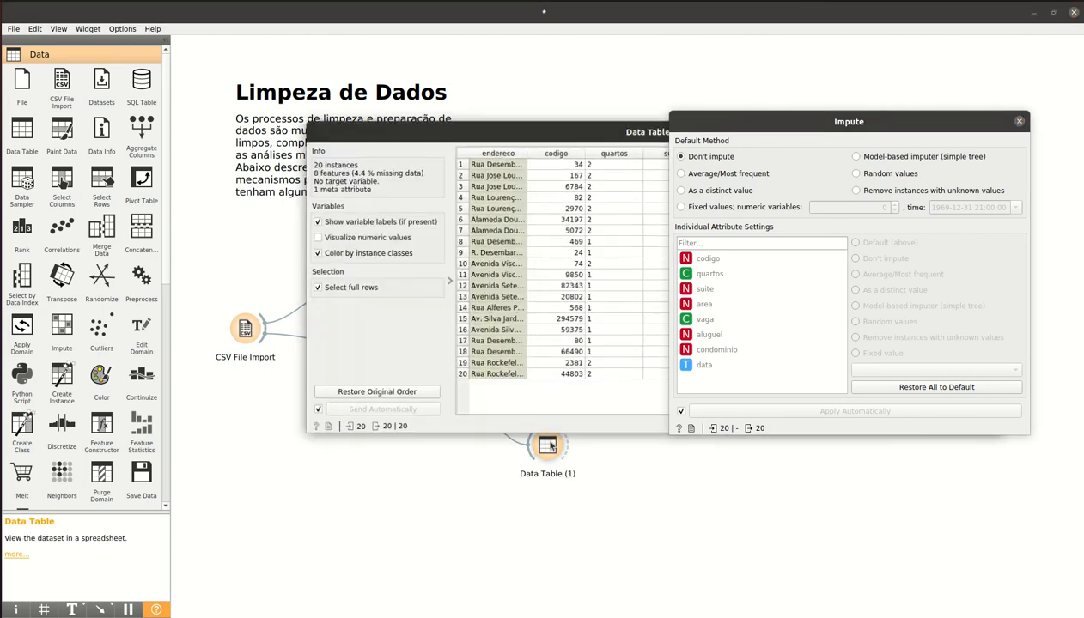
left_click_drag(608, 125, 431, 150)
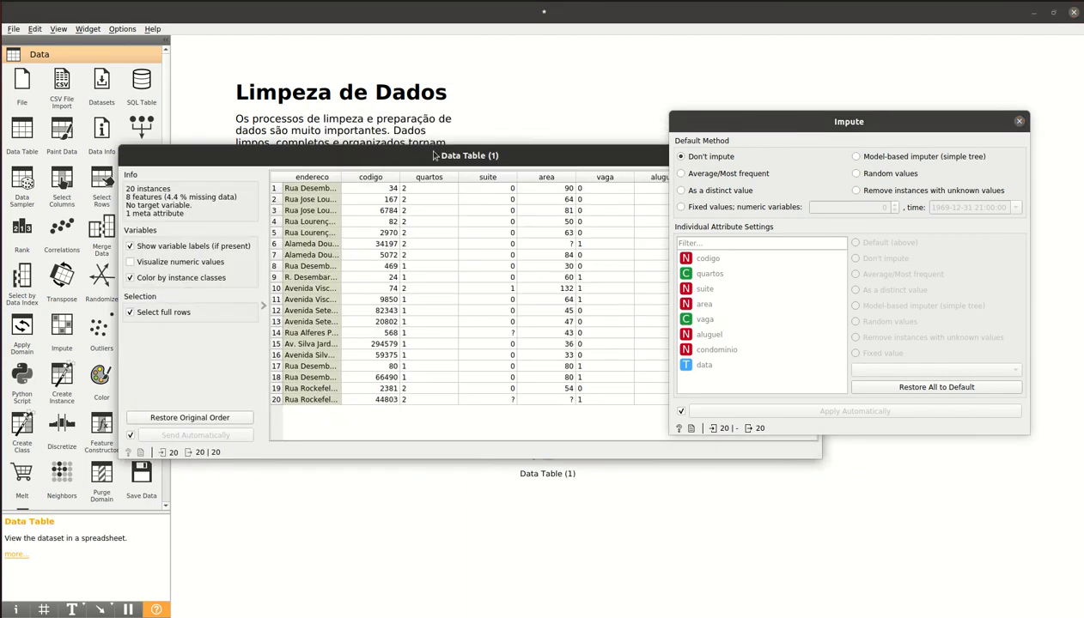
left_click_drag(820, 450, 651, 515)
left_click_drag(458, 152, 389, 93)
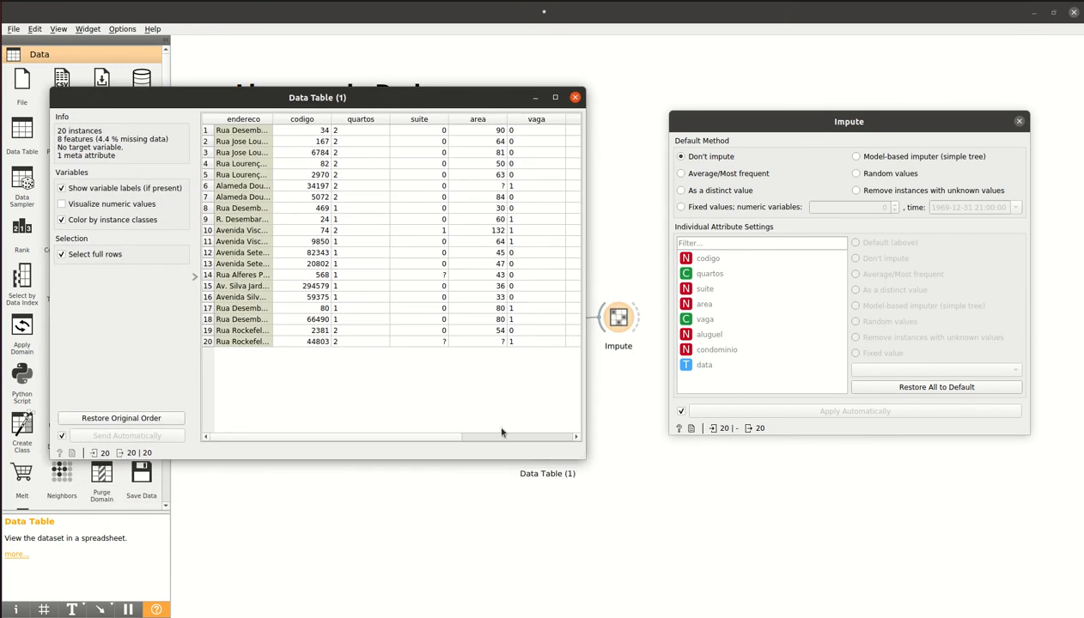
Examine the missing suite value in row 14 of Data Table (1)
left_click_drag(406, 439, 437, 439)
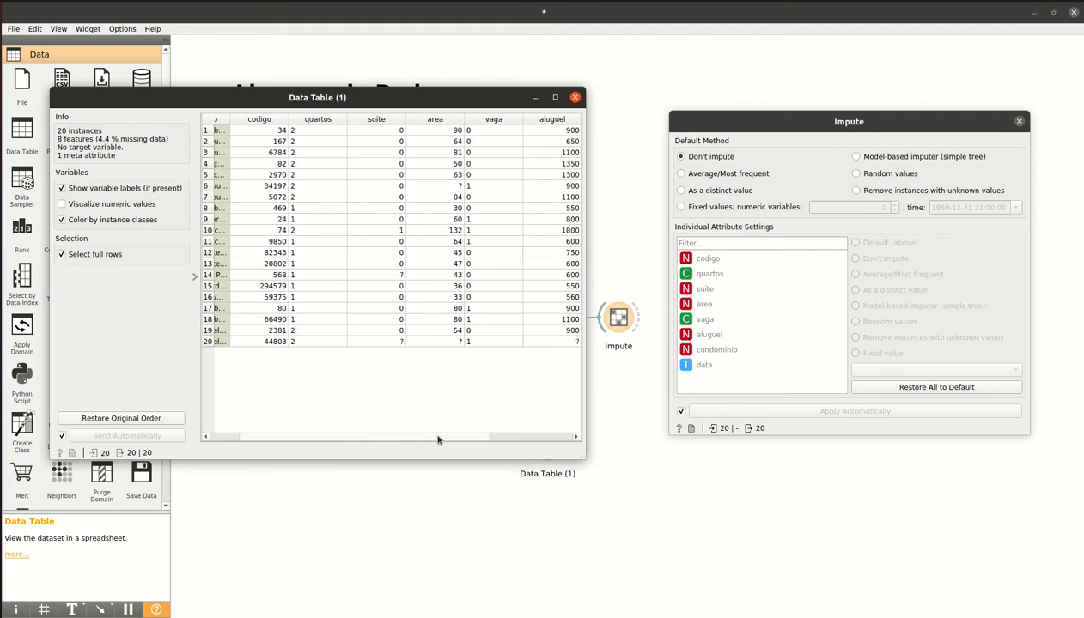
left_click(383, 275)
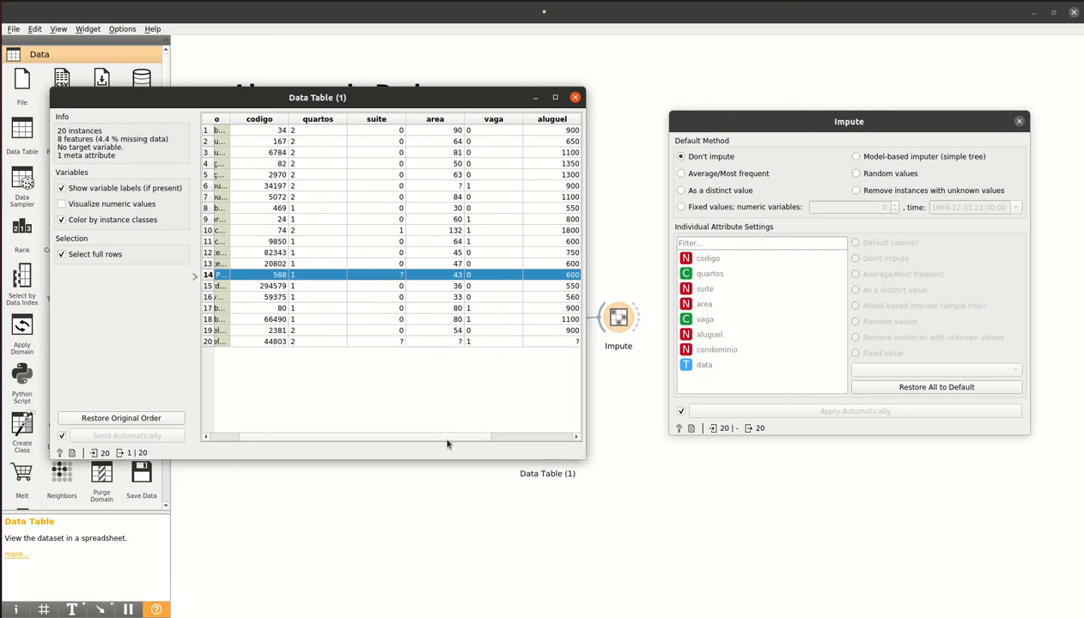
mouse_move(447, 440)
left_mouse_down()
mouse_move(461, 441)
mouse_move(448, 439)
left_mouse_up()
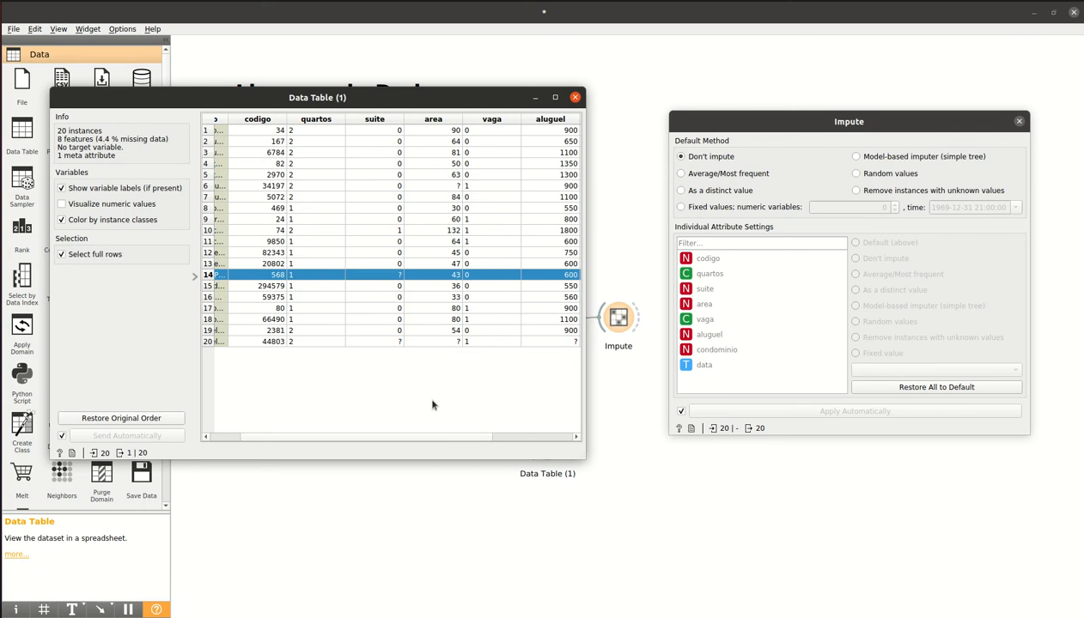
mouse_move(440, 440)
left_mouse_down()
mouse_move(456, 438)
mouse_move(438, 439)
left_mouse_up()
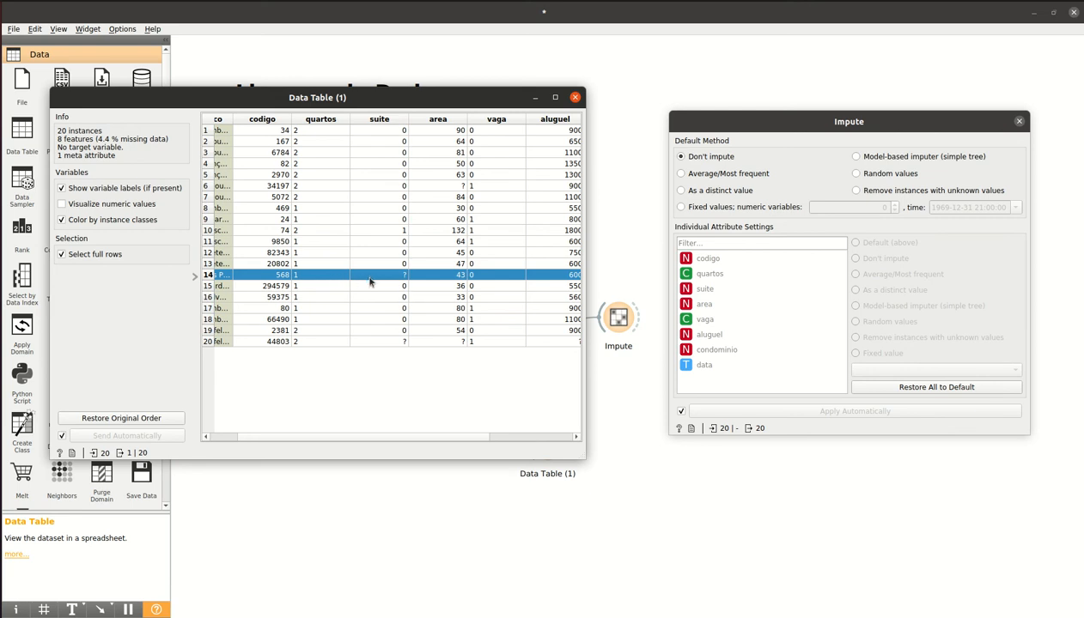
Set the individual imputation method of suite to Average/Most frequent and return to the workflow canvas
left_click(715, 291)
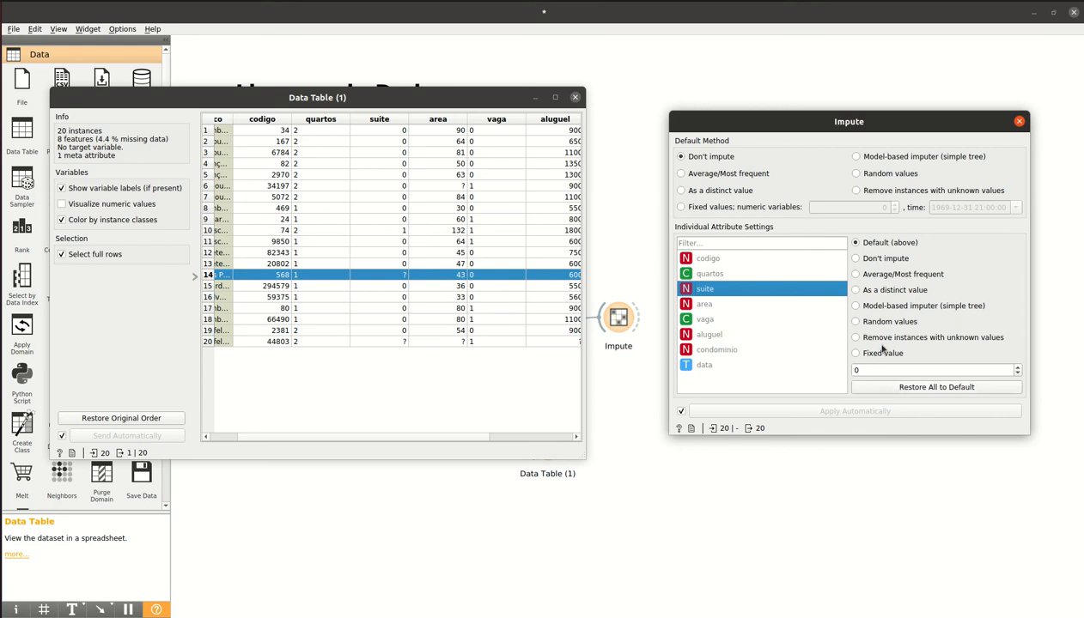
left_click(856, 274)
left_click(650, 214)
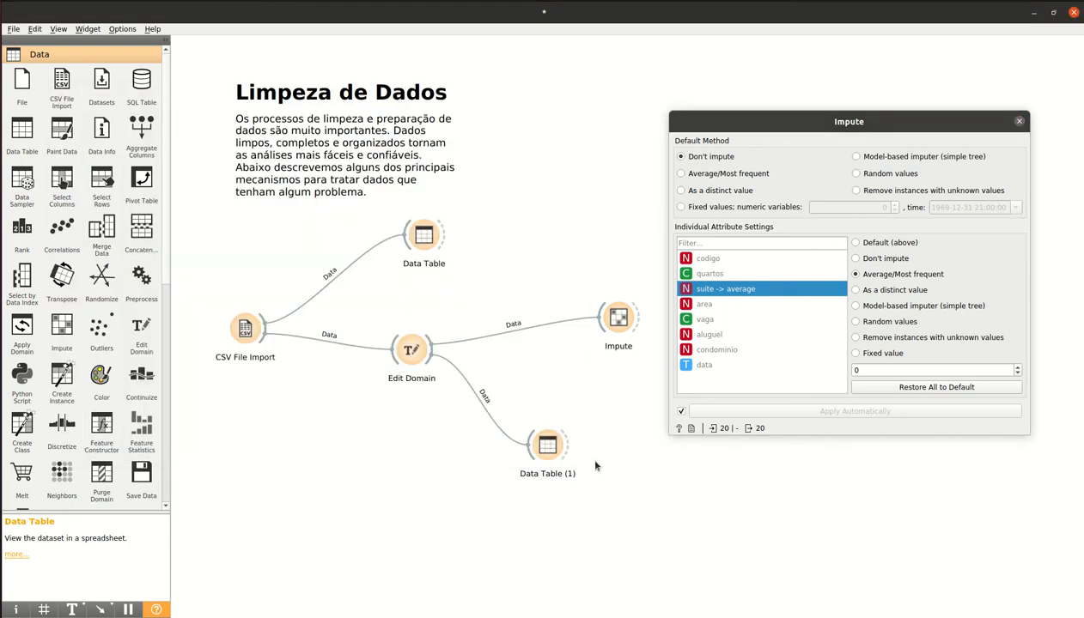
Change the type of suite to Categorical in Edit Domain, apply it, and close the Impute and Edit Domain windows
double_click(411, 349)
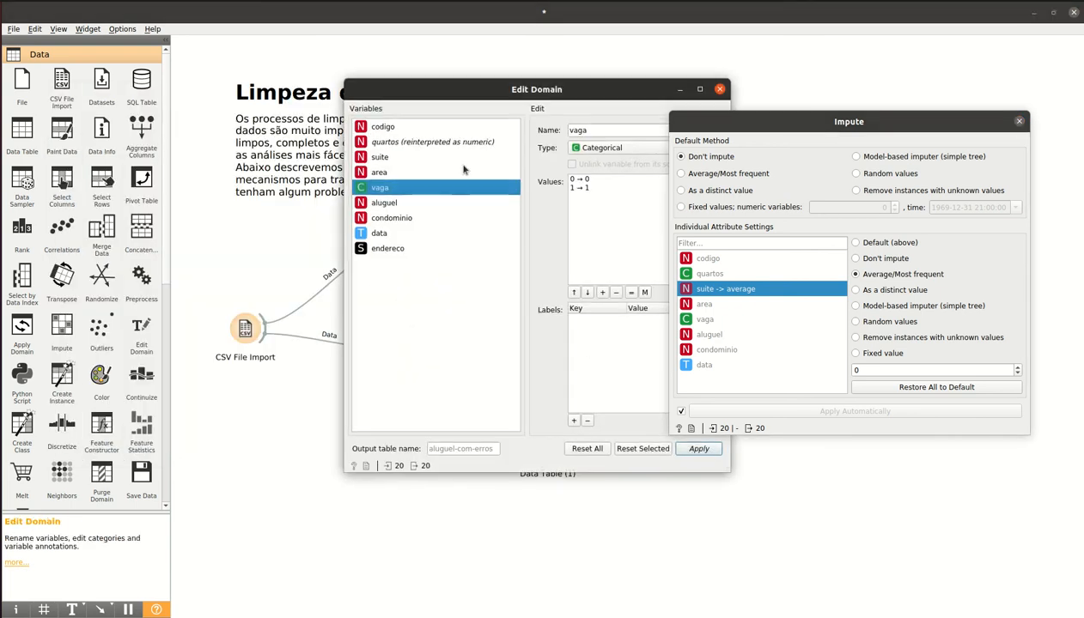
left_click_drag(503, 98, 399, 123)
left_click(1019, 121)
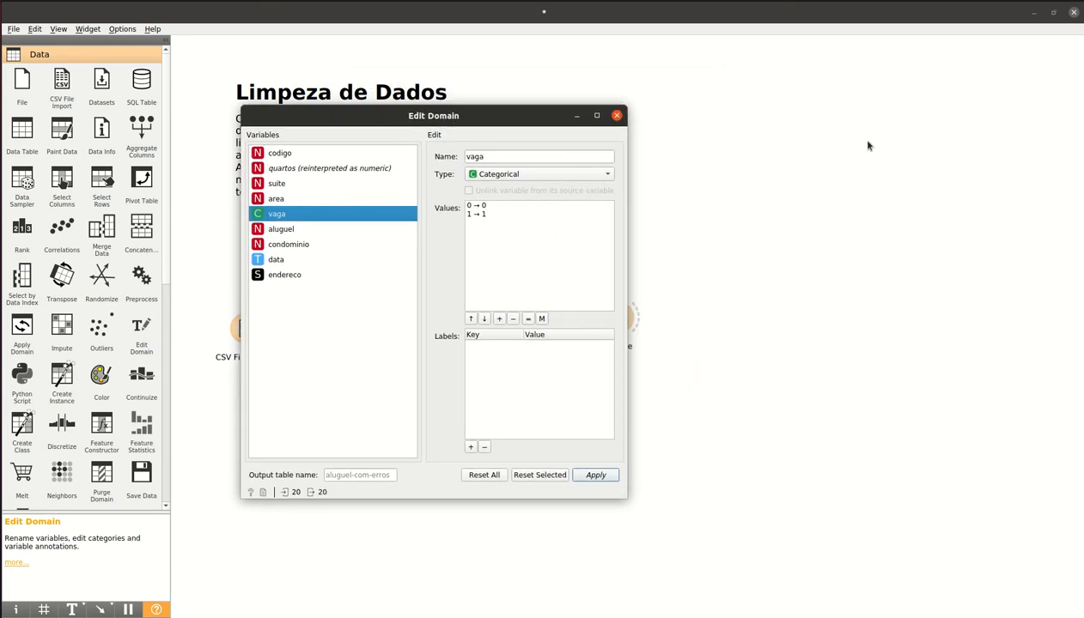
left_click(282, 185)
left_click(549, 174)
left_click(519, 160)
left_click(596, 475)
left_click(615, 115)
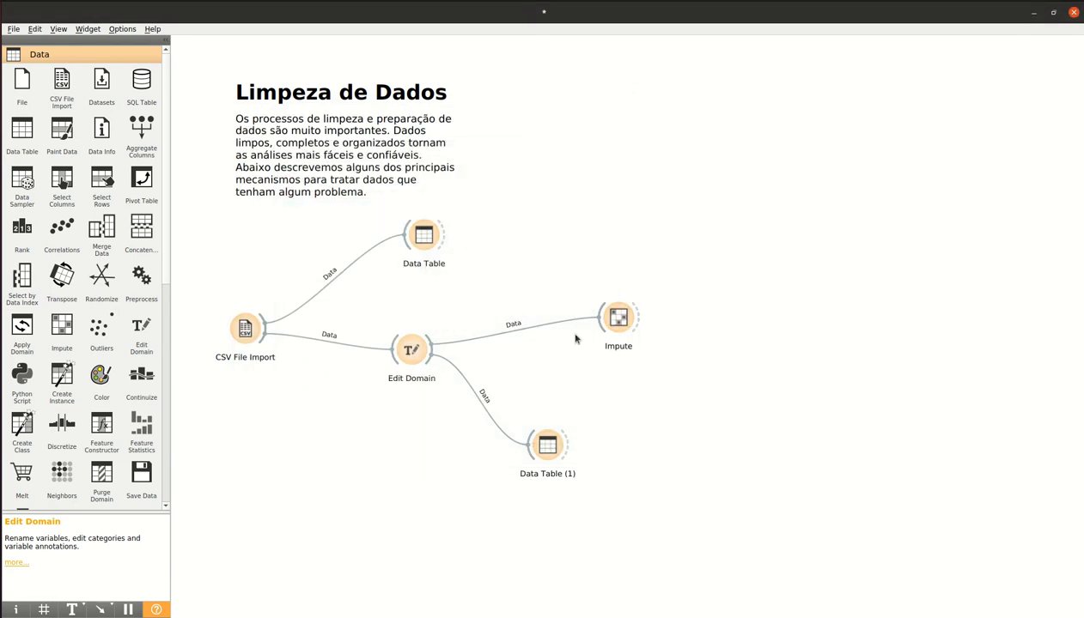
Bring back Data Table (1) and reopen Impute so both windows are visible side by side
key("alt+Tab")
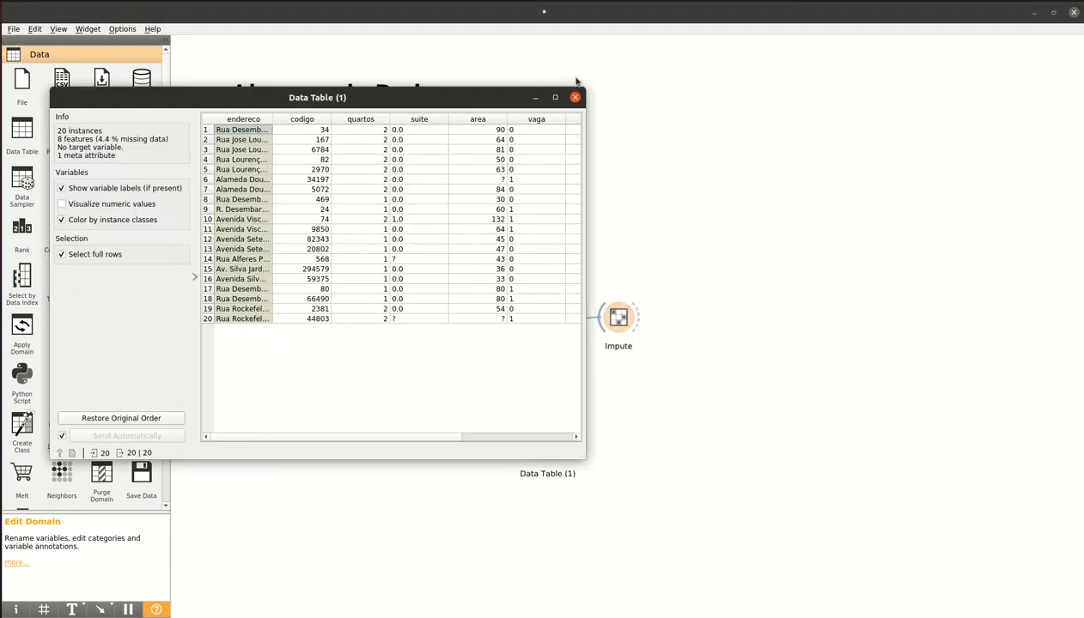
left_click_drag(471, 102, 402, 225)
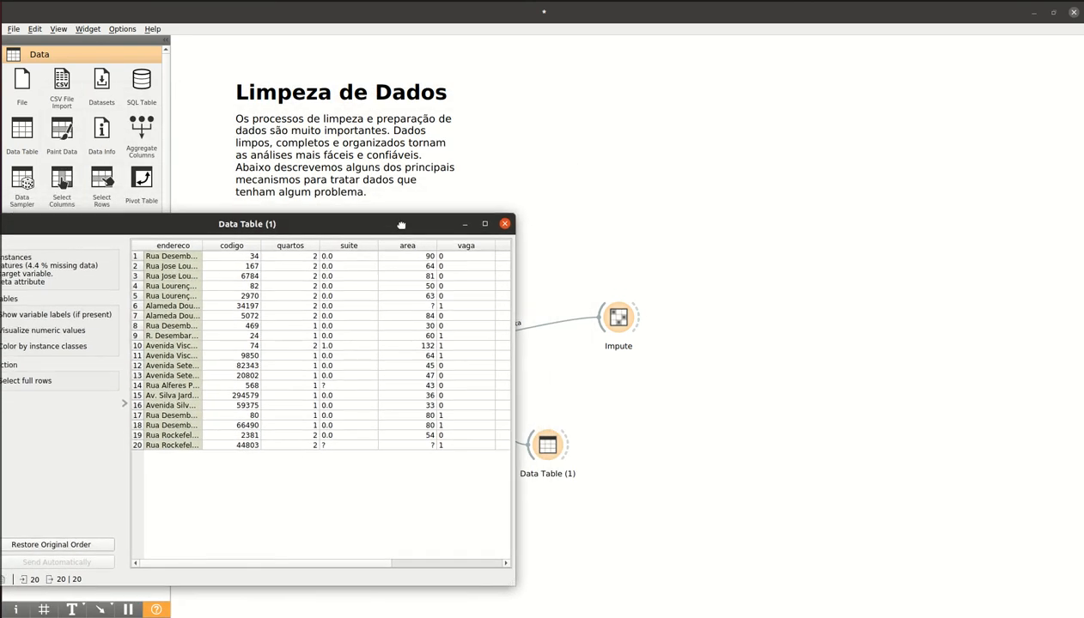
double_click(617, 314)
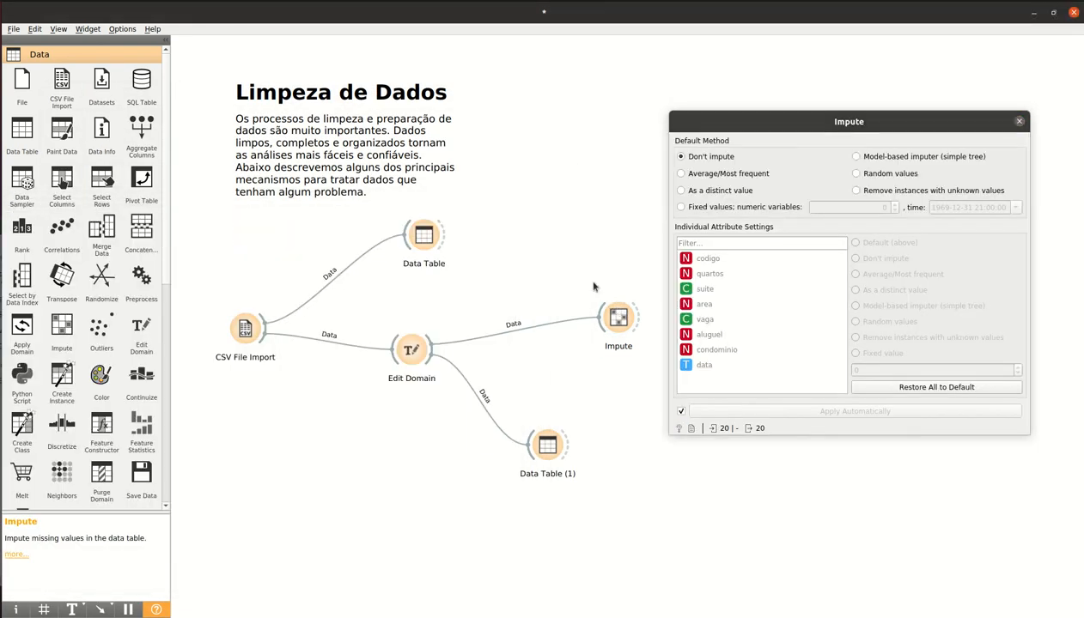
key("alt+Tab")
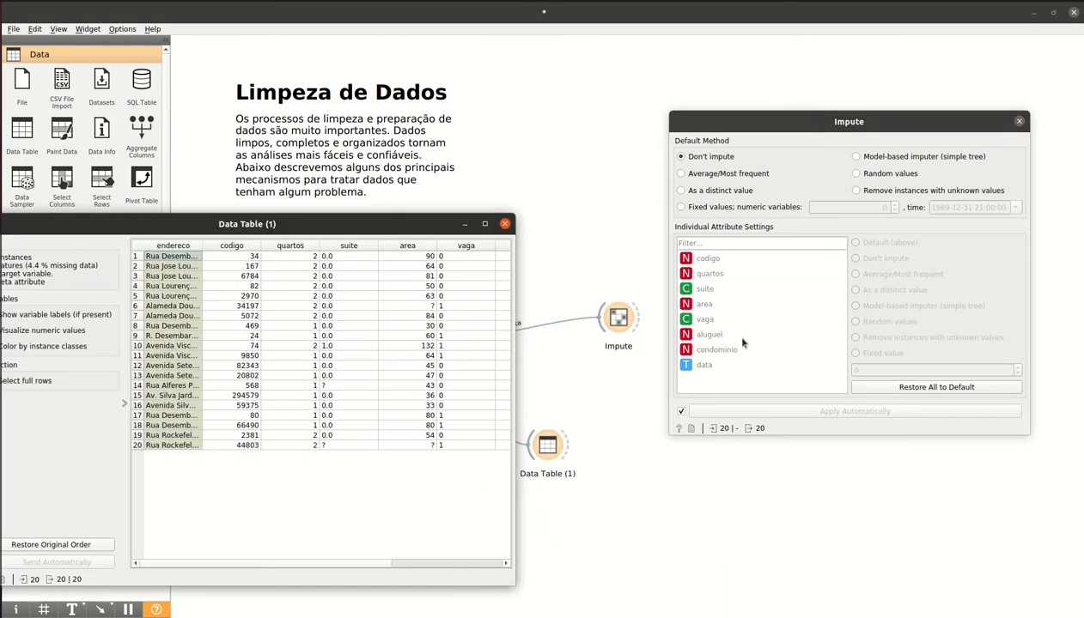
Impute the missing values of the categorical suite variable with Average/Most frequent
left_click(744, 304)
left_click(722, 289)
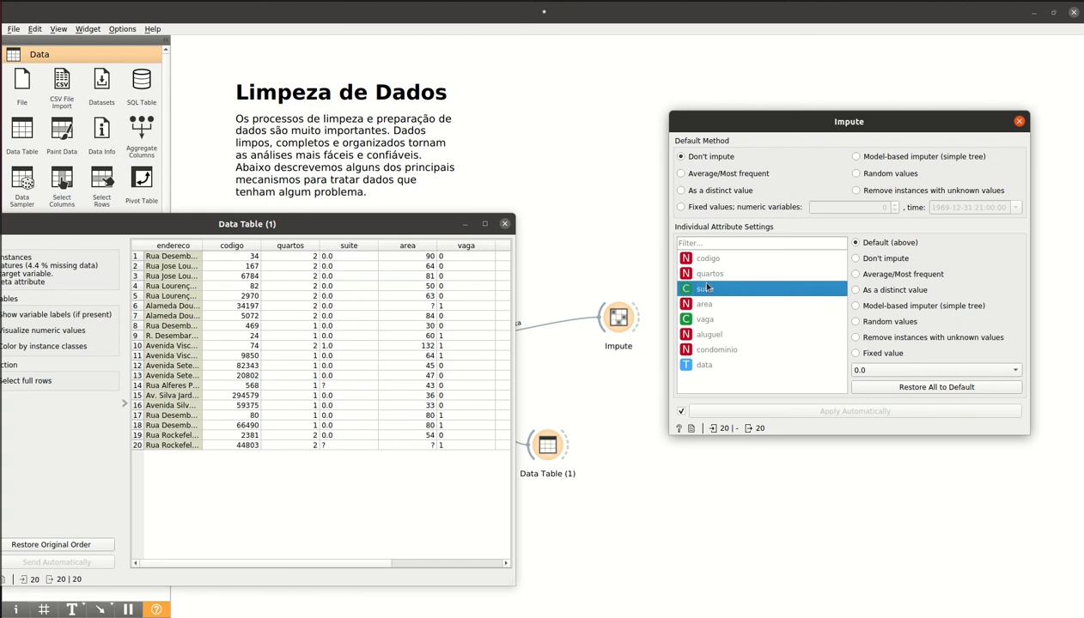
left_click(890, 276)
Widen Data Table (1), check row 6 and set the imputation method of area to Average/Most frequent
left_click_drag(515, 297, 598, 301)
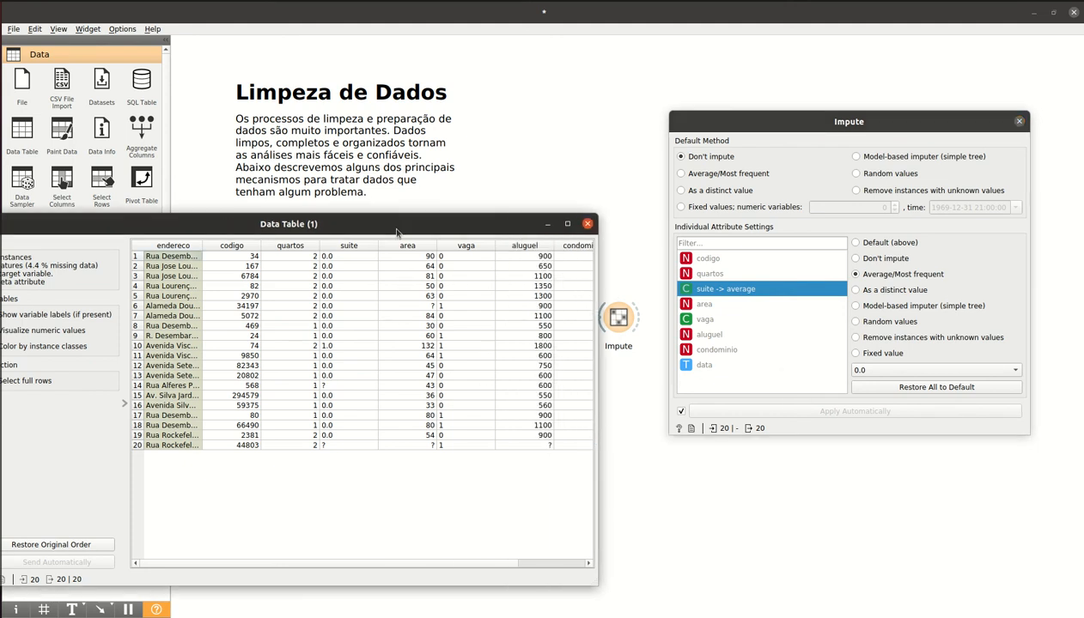
left_click(418, 307)
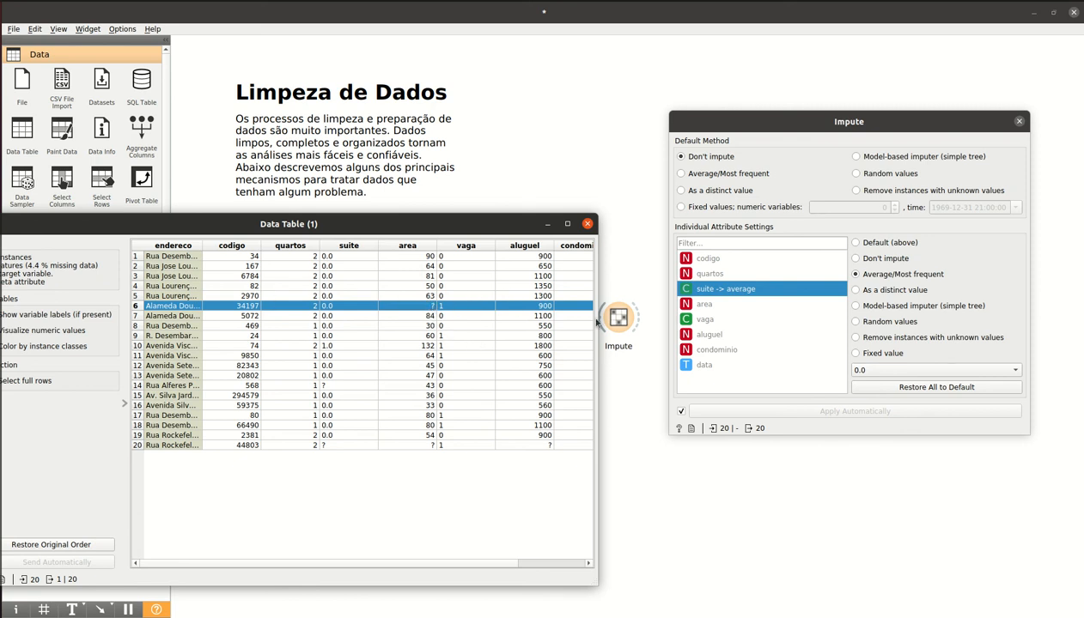
left_click(711, 304)
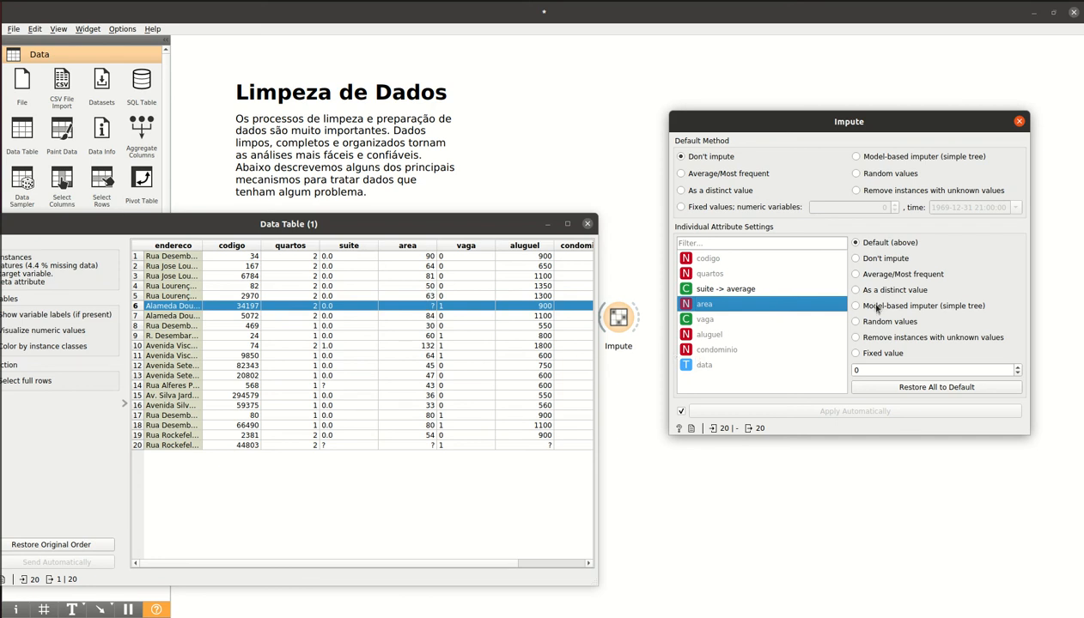
left_click(864, 274)
Check row 20 in Data Table (1) and set aluguel to Remove instances with unknown values in Impute
left_click(466, 561)
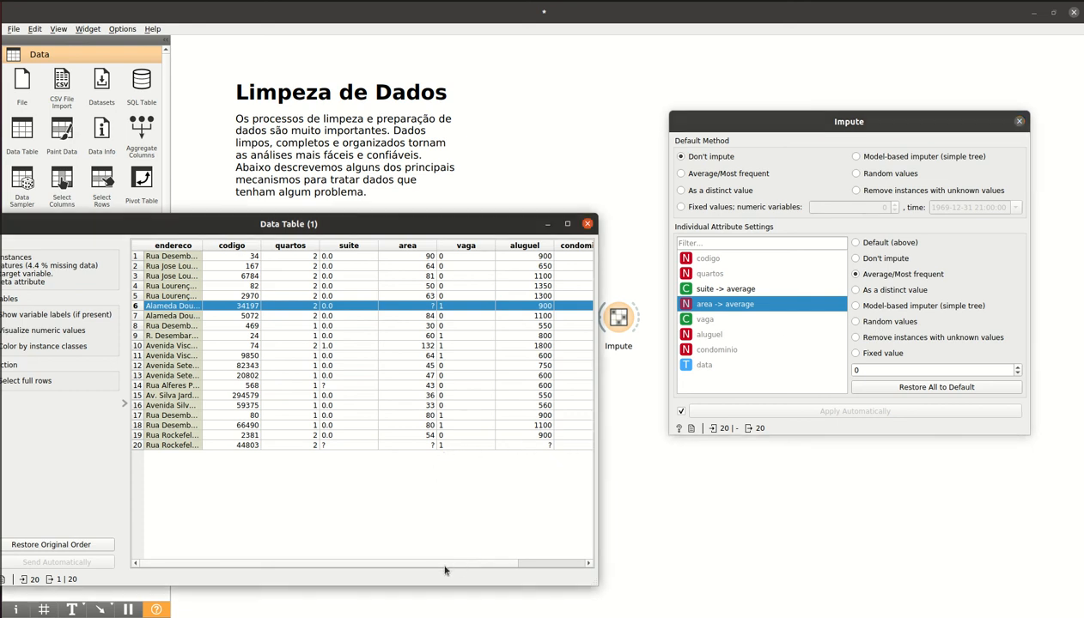
scroll(456, 551, "right", 3)
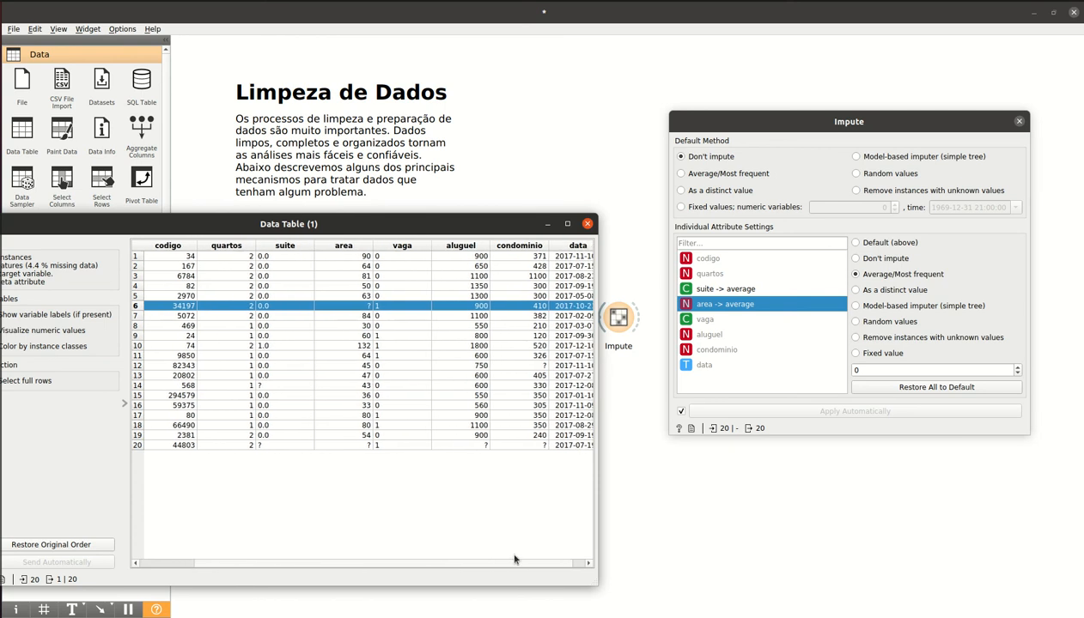
left_click(466, 444)
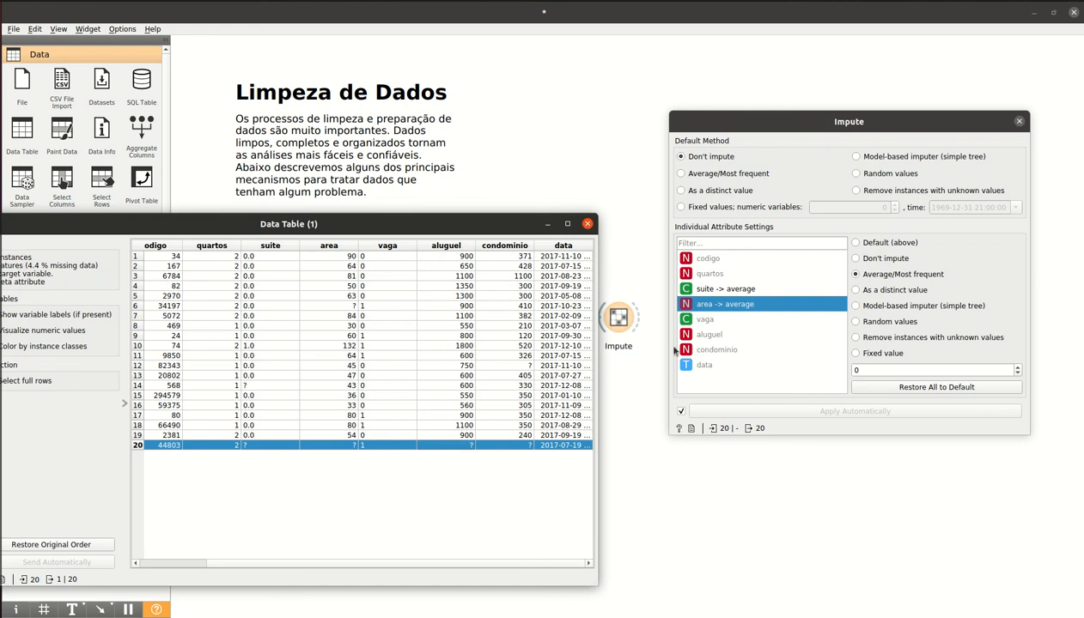
left_click(719, 335)
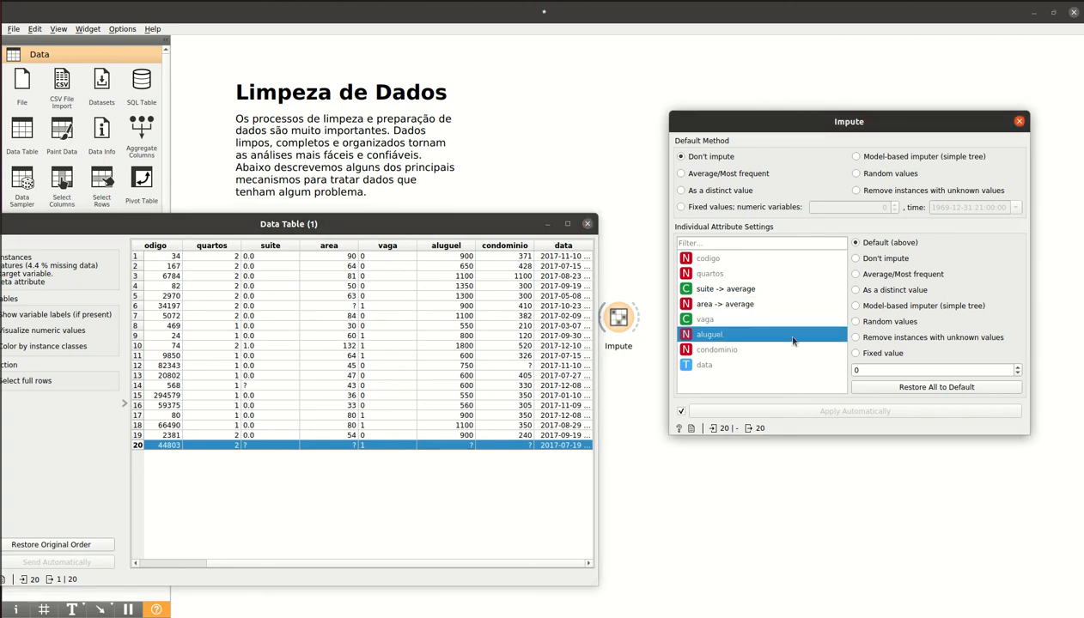
left_click(867, 336)
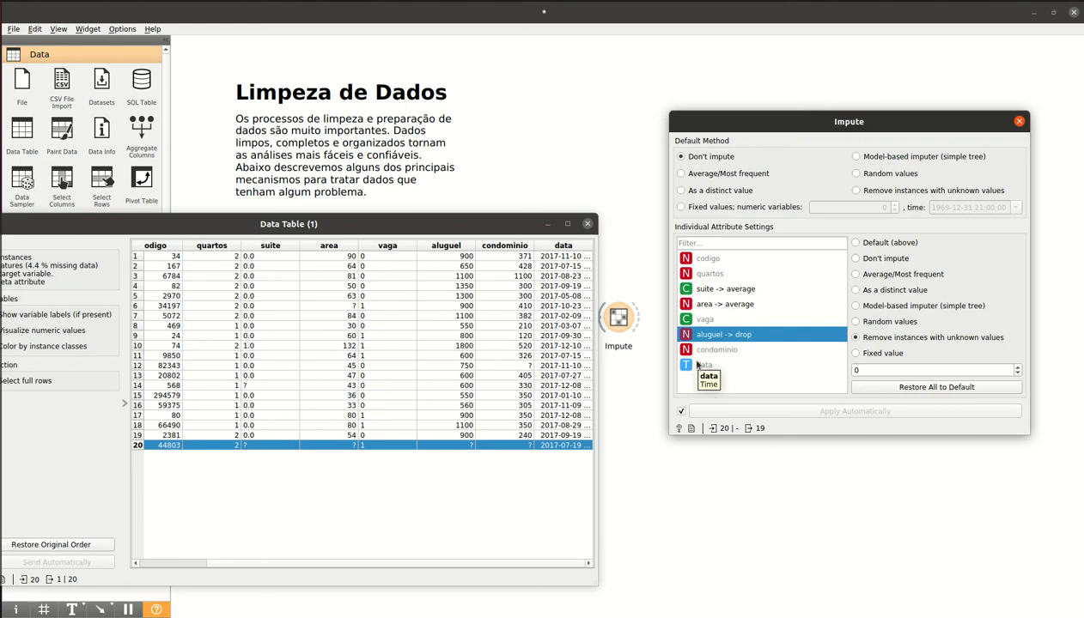
Check row 12 in Data Table (1), set condominio to Model-based imputer (simple tree) in Impute, and close both windows
left_click(475, 494)
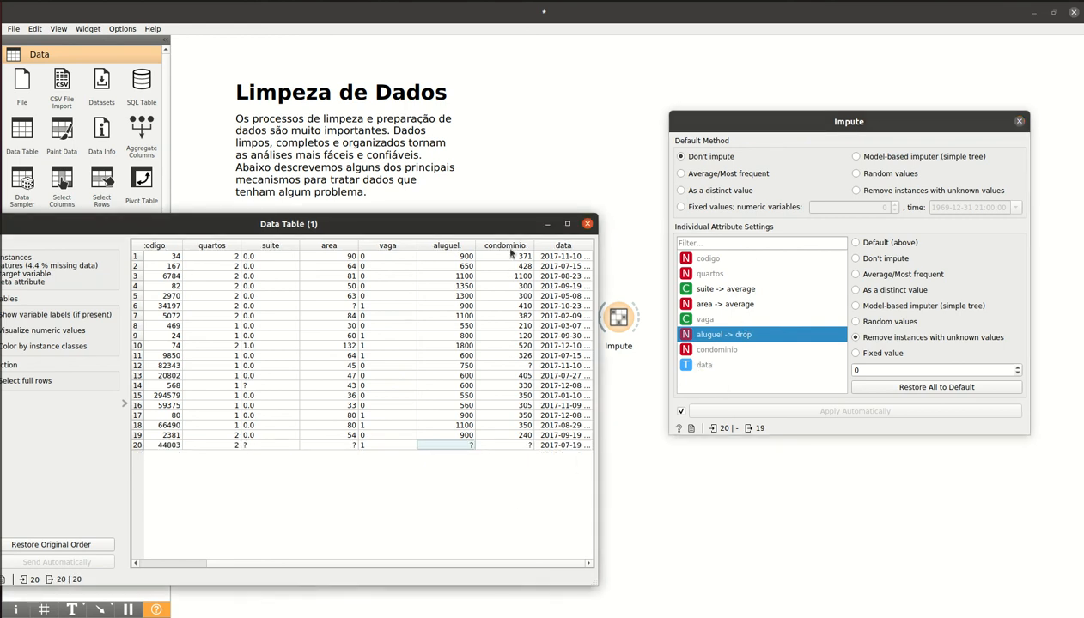
left_click(516, 389)
left_click(519, 366)
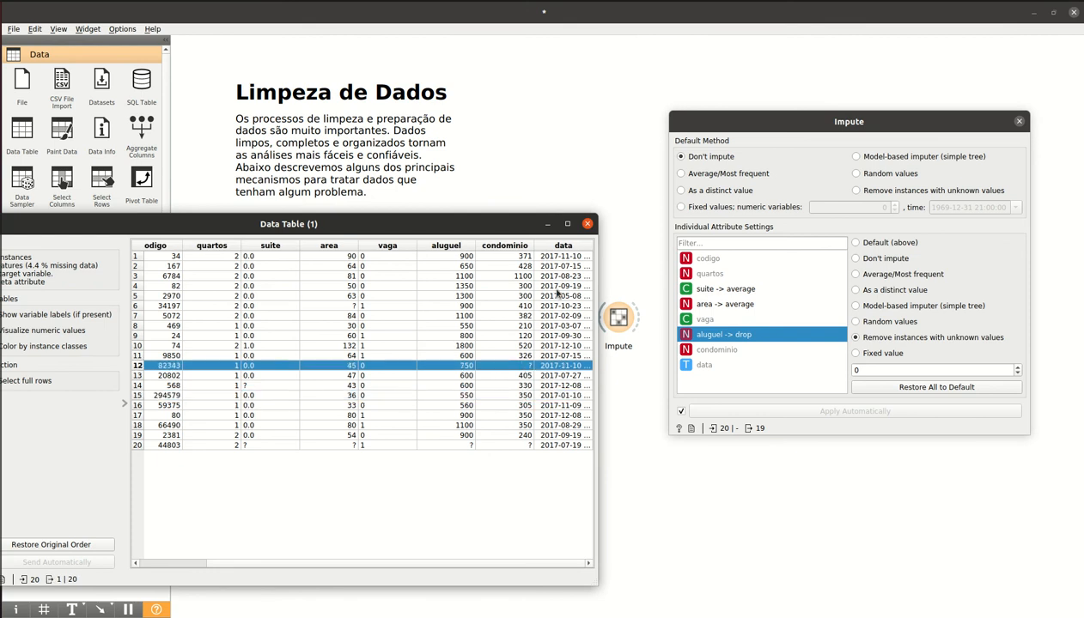
left_click(720, 354)
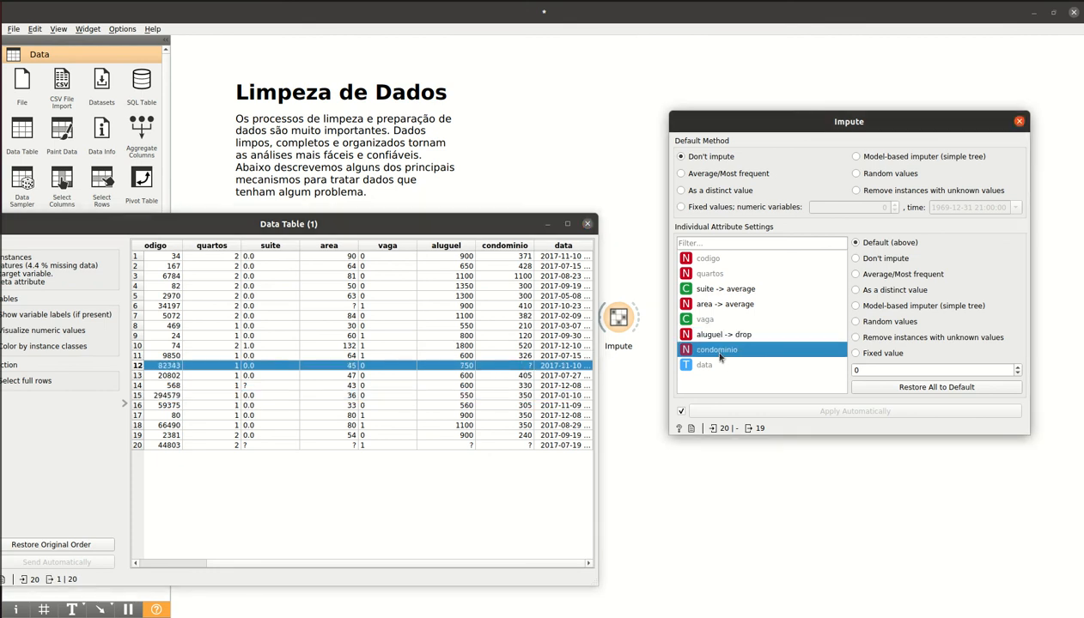
left_click(867, 276)
left_click(898, 307)
left_click_drag(541, 565, 357, 566)
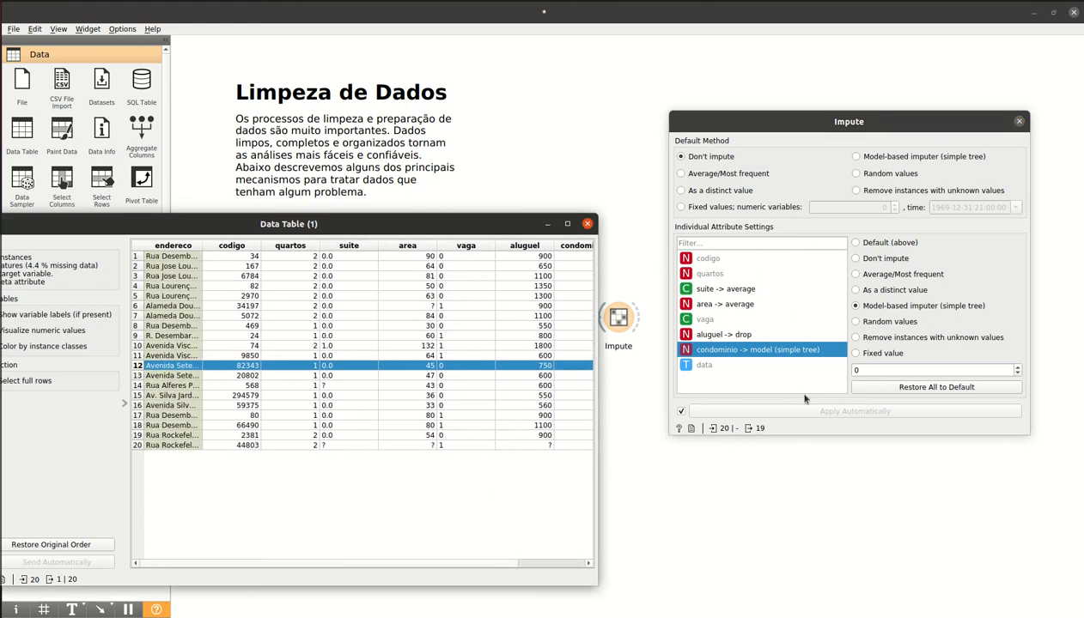
left_click(1019, 123)
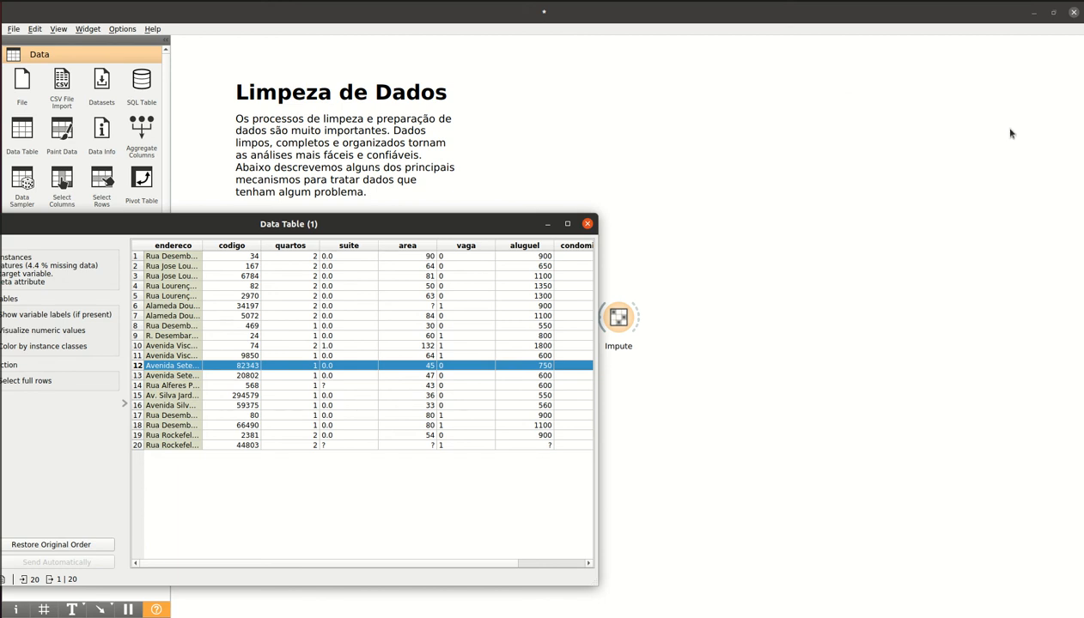
left_click(588, 224)
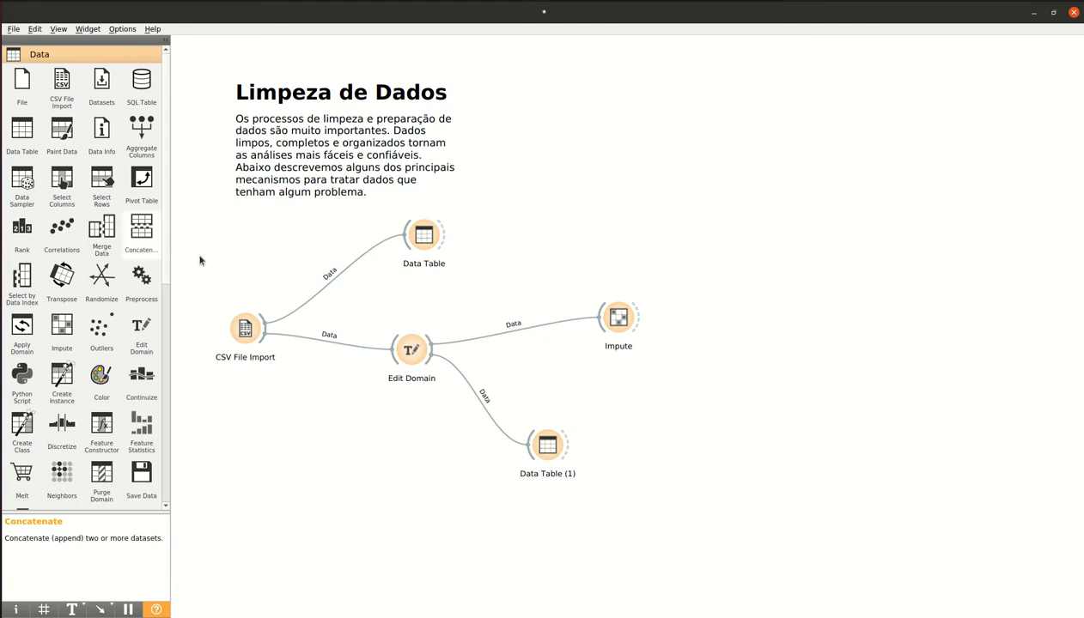
Connect a new Data Table to the output of Impute and open it in an unobstructed spot on the canvas
left_click_drag(642, 314, 746, 315)
left_click(770, 347)
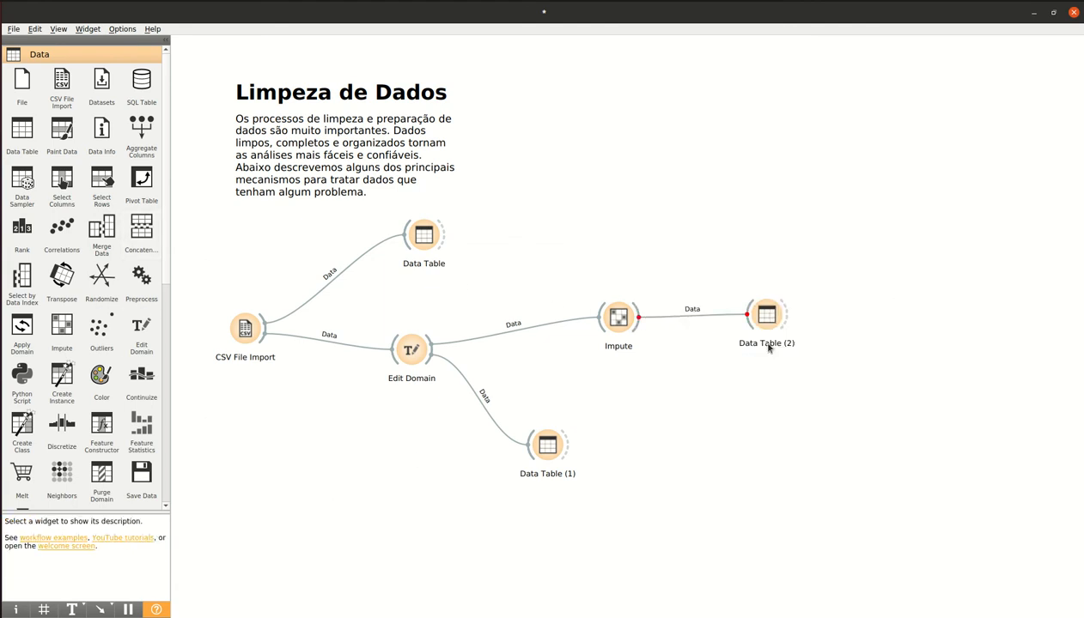
double_click(759, 317)
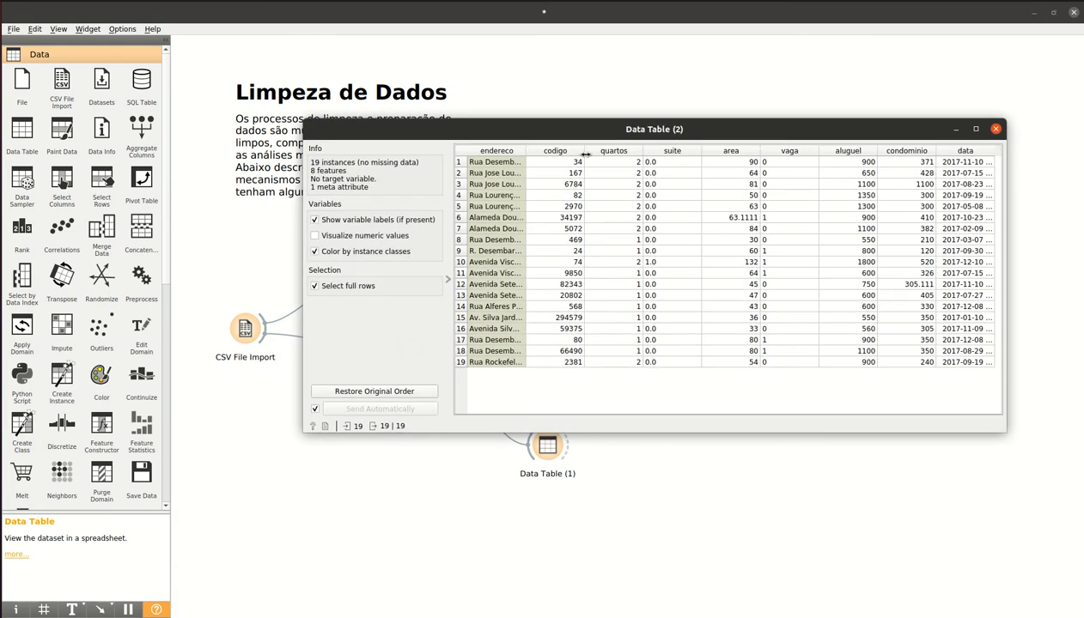
left_click_drag(609, 129, 512, 160)
Examine the imputed area value in row 6 and the suite values across the rows of Data Table (2)
left_click(614, 248)
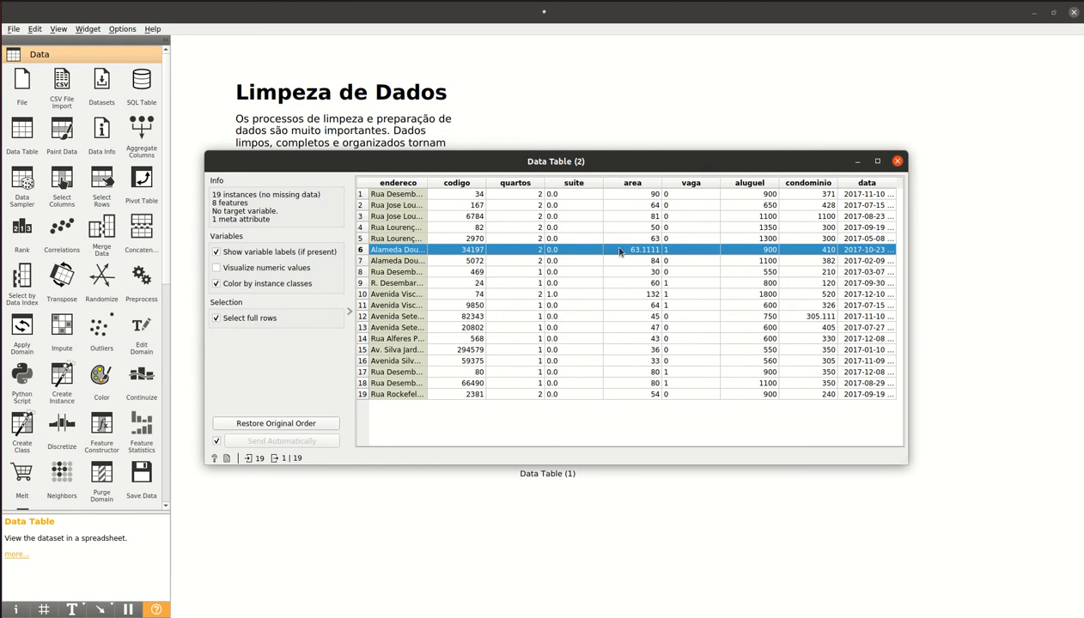
left_click(557, 332)
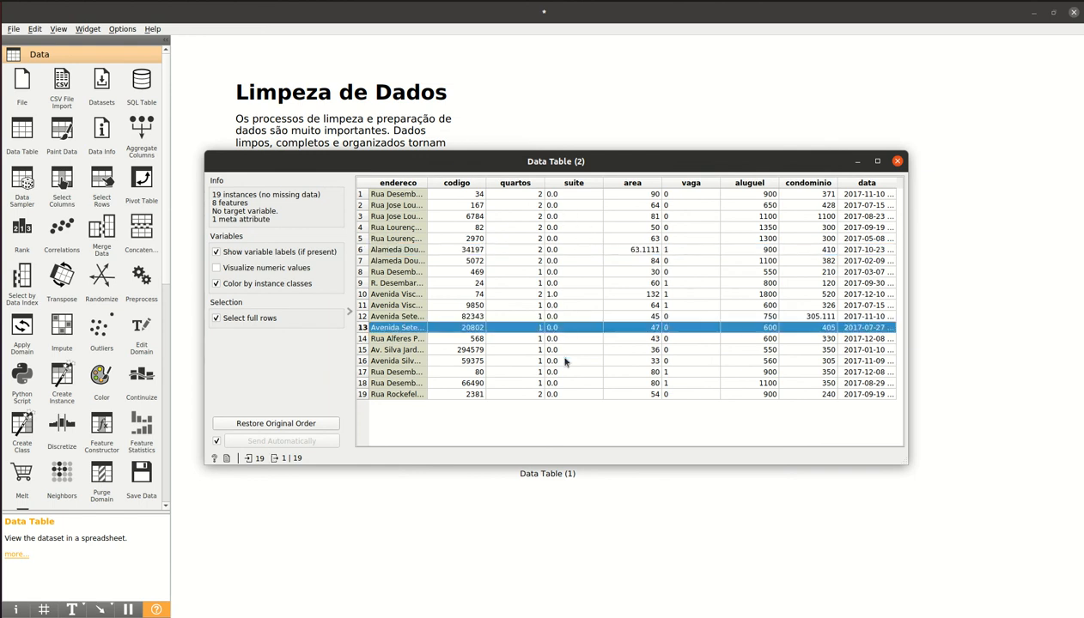
left_click_drag(564, 250, 564, 261)
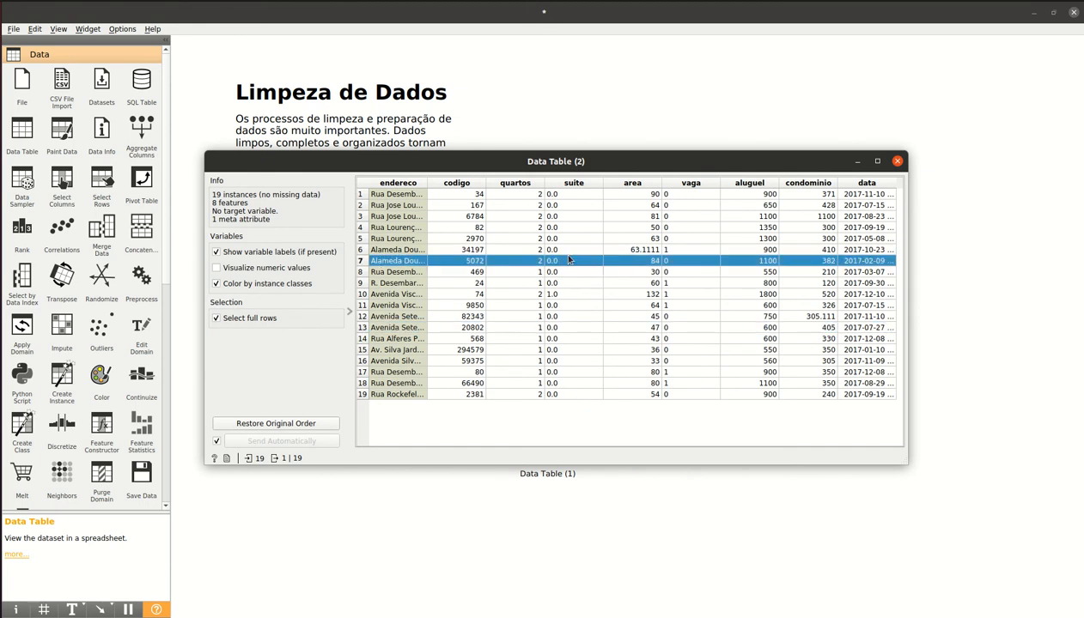
left_click(554, 261)
left_click(554, 292)
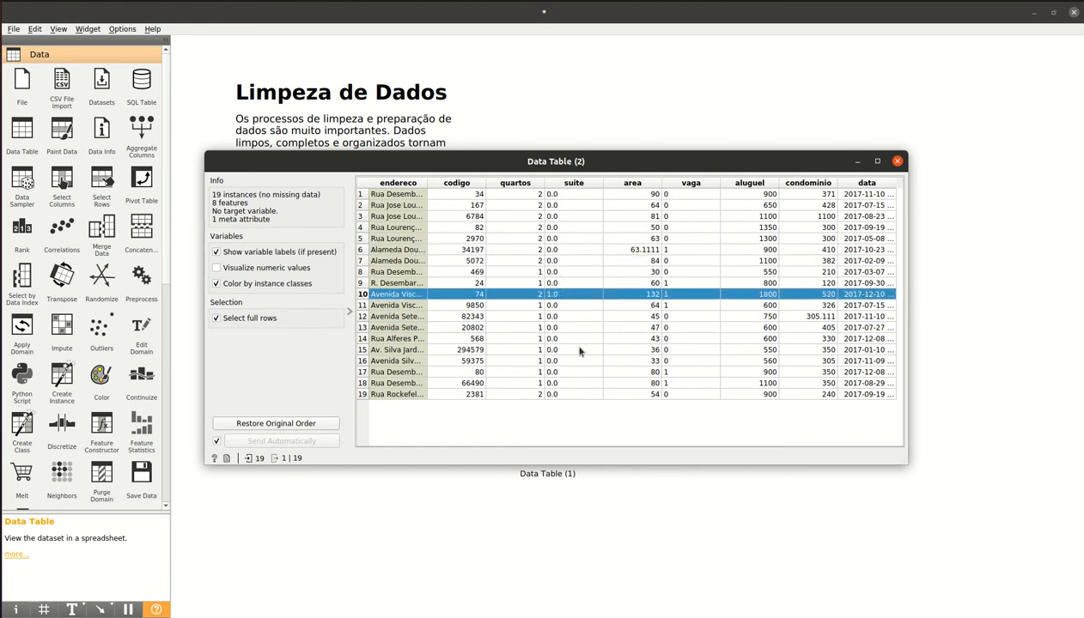
left_click(575, 271)
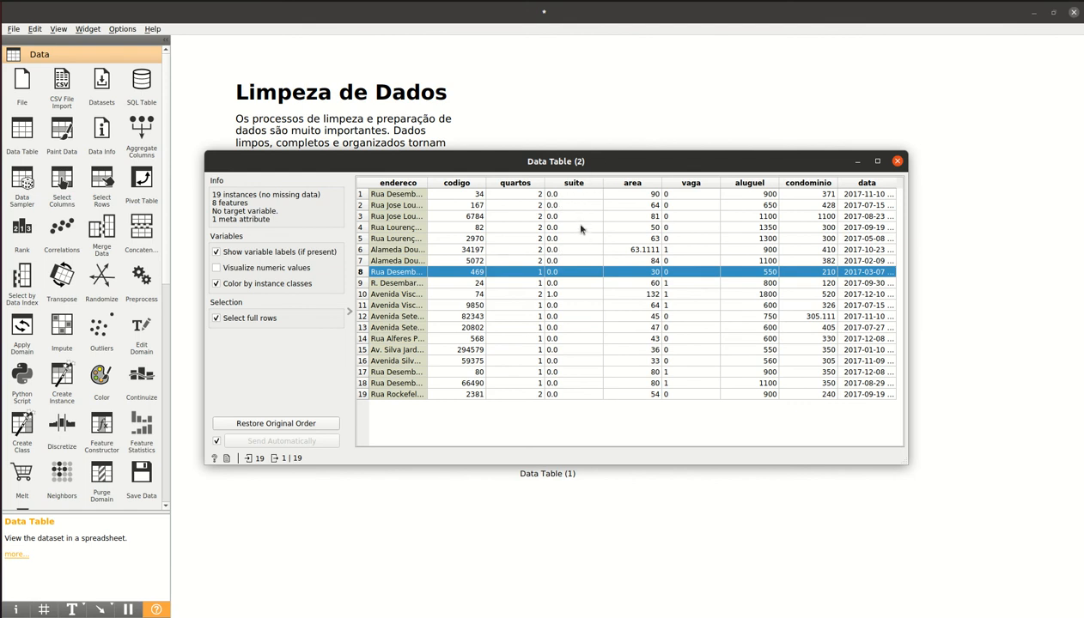
left_click(565, 309)
left_click(552, 369)
left_click(565, 309)
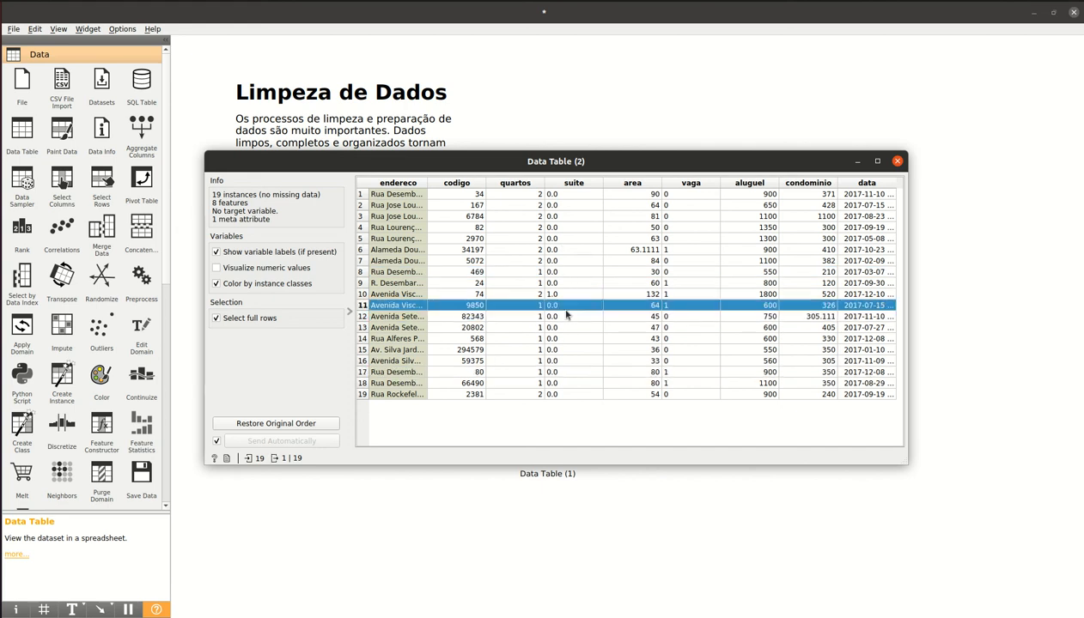
left_click(546, 250)
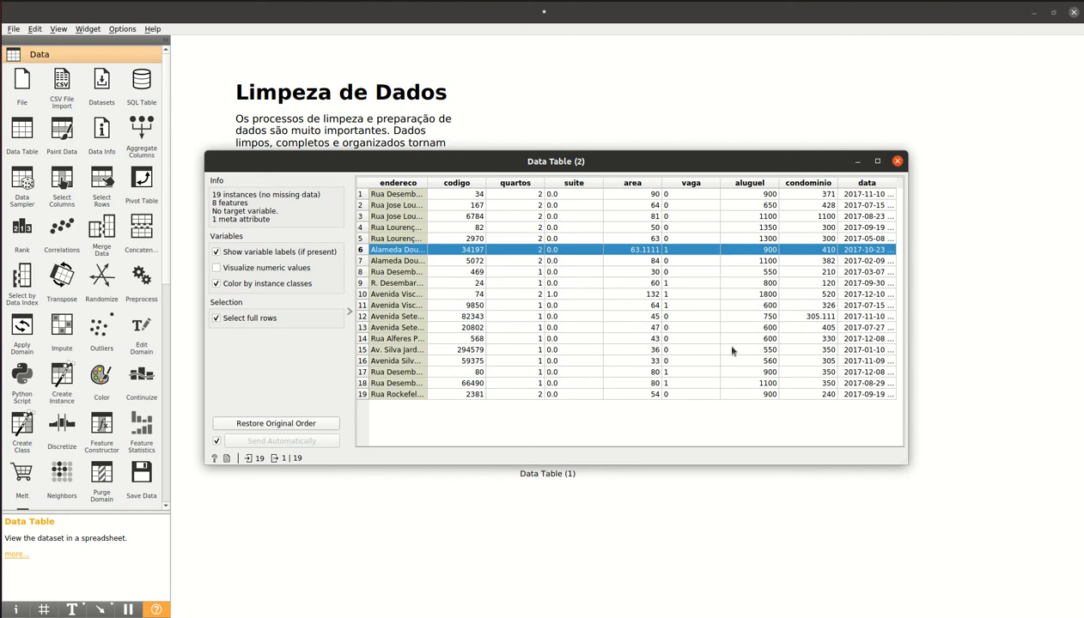
Compare the imputed condominio value in row 12 with other rows, check suite in row 14, and close Data Table (2)
left_click(680, 327)
left_click(828, 316)
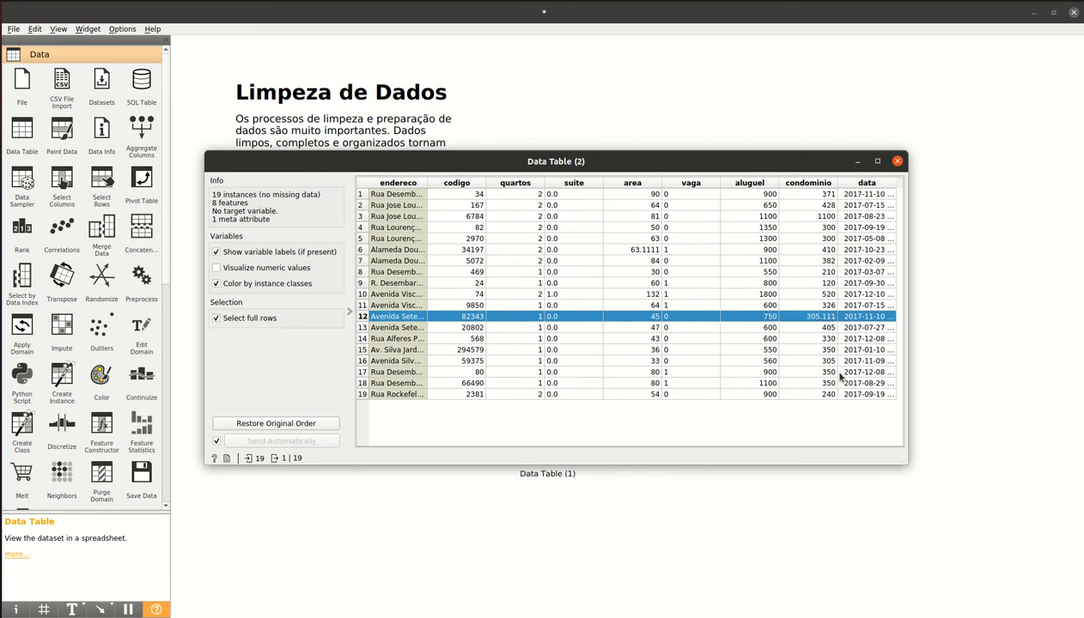
left_click(827, 230)
left_click(824, 273)
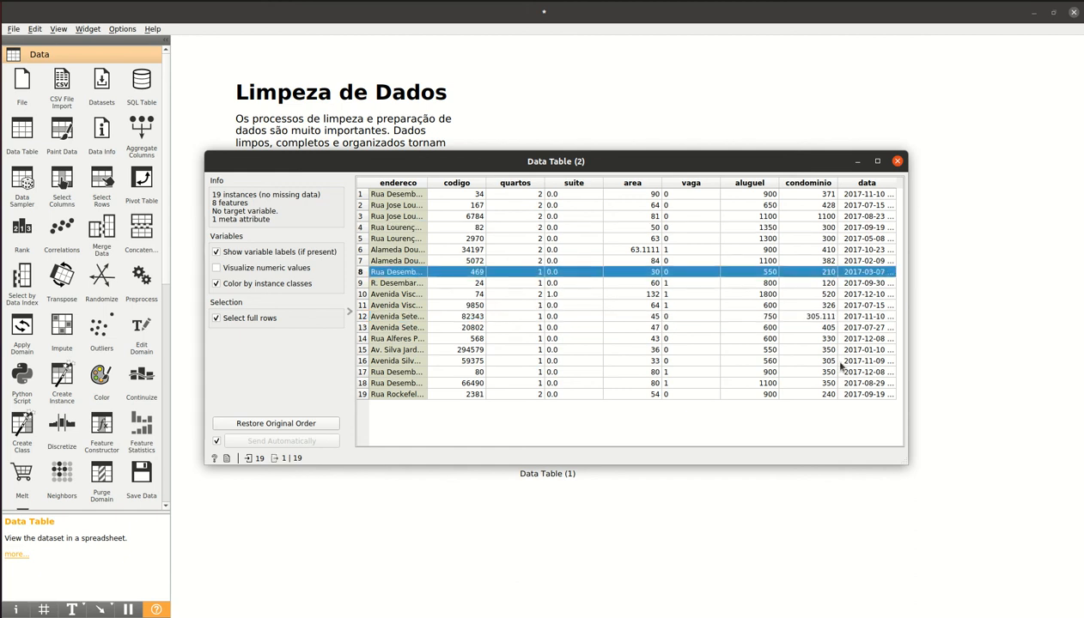
left_click(828, 362)
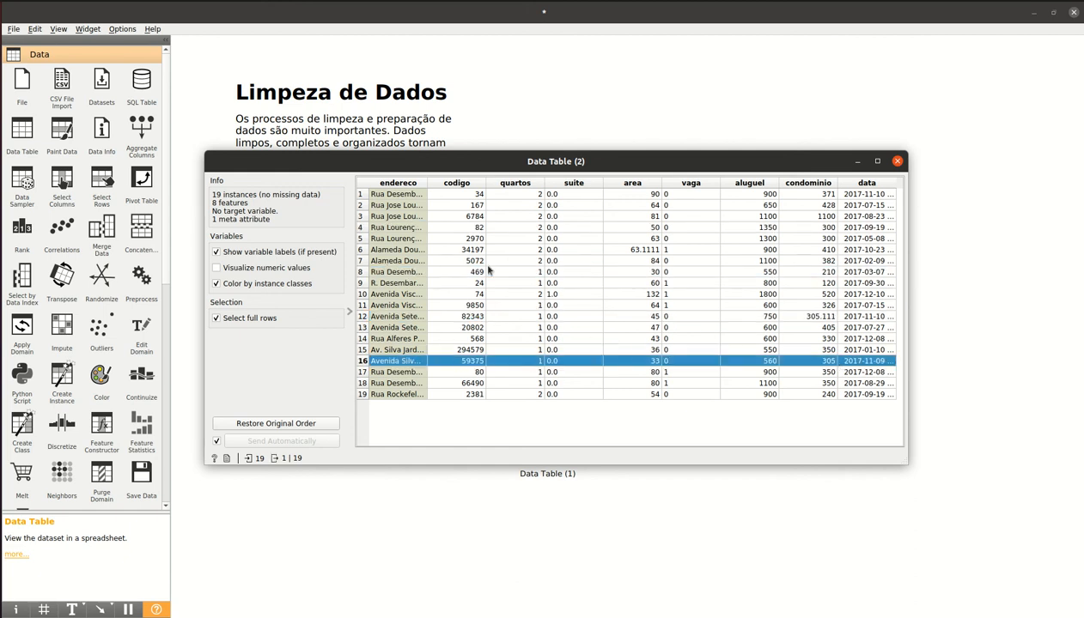
left_click_drag(584, 286, 424, 300)
left_click(554, 338)
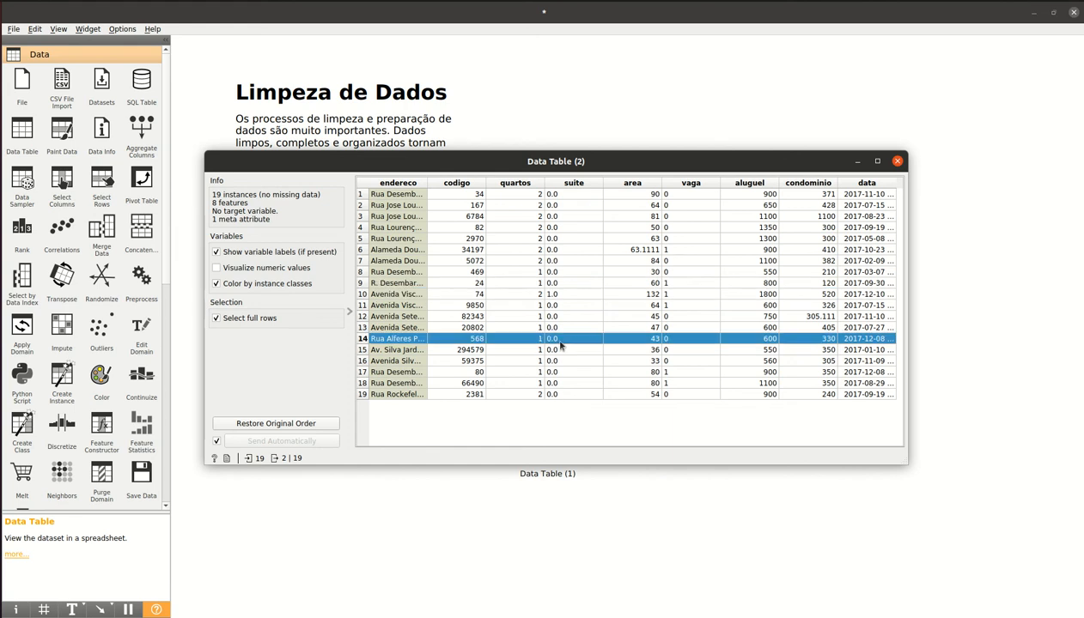
left_click(898, 162)
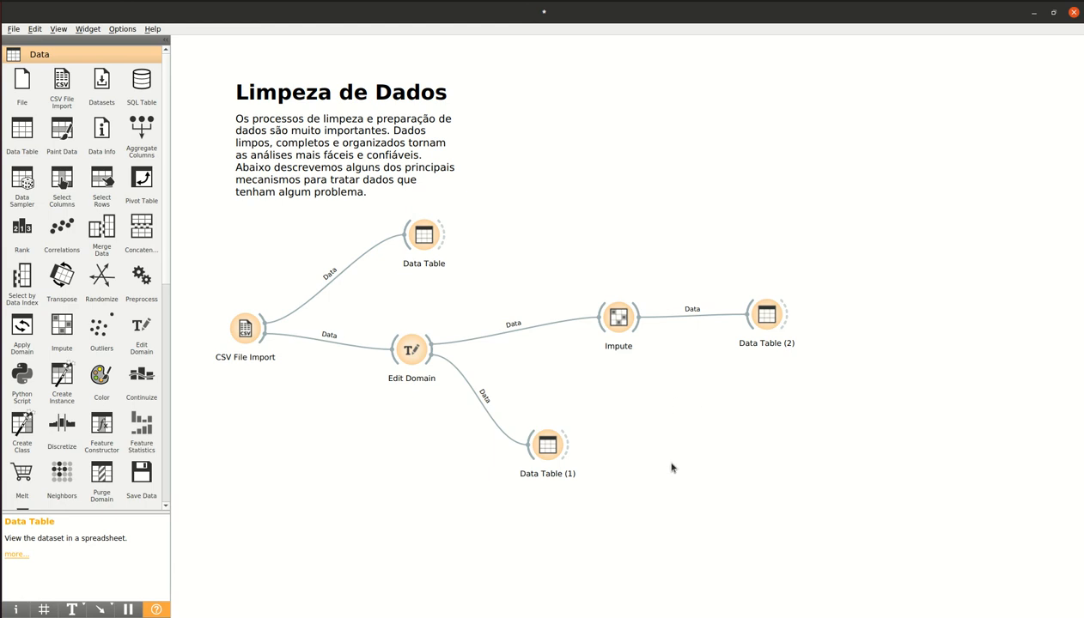
Reopen Impute to review the imputation method assigned to each variable, and close it again
double_click(618, 319)
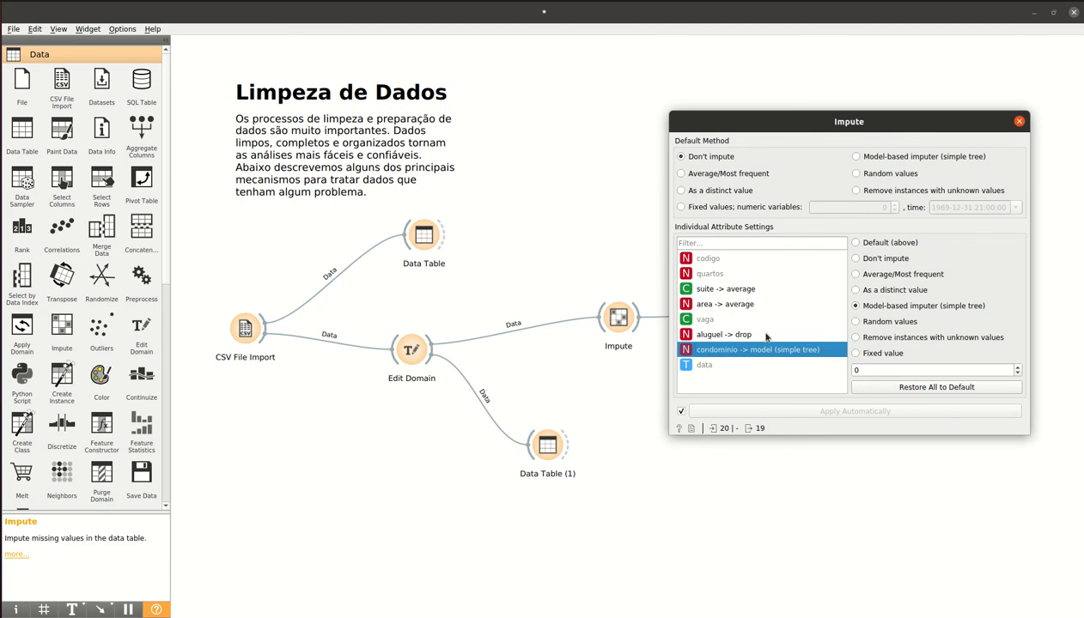
left_click(1019, 121)
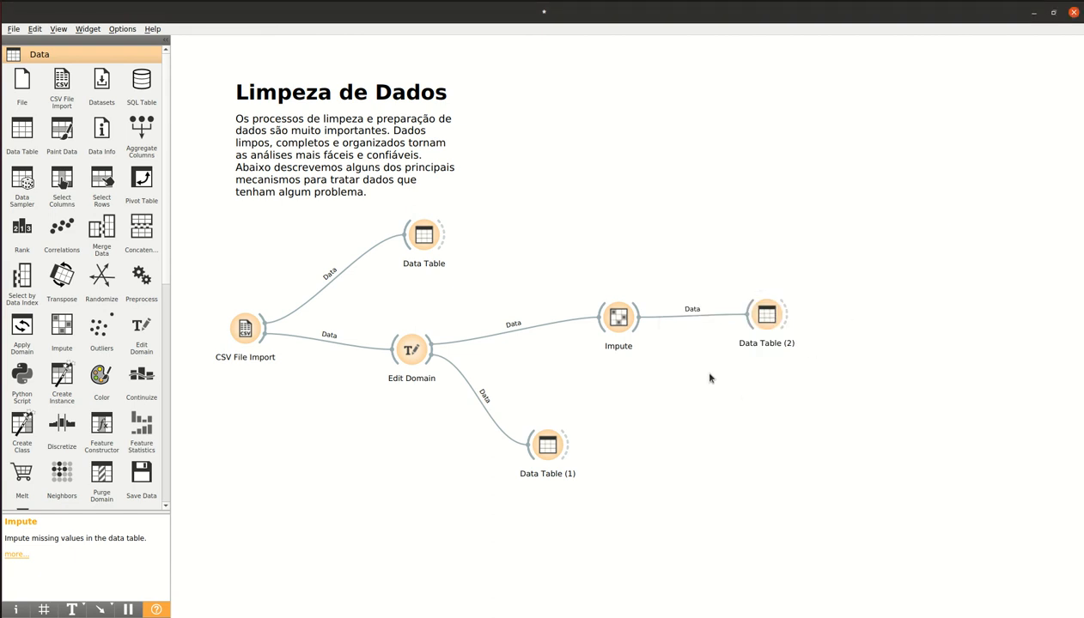